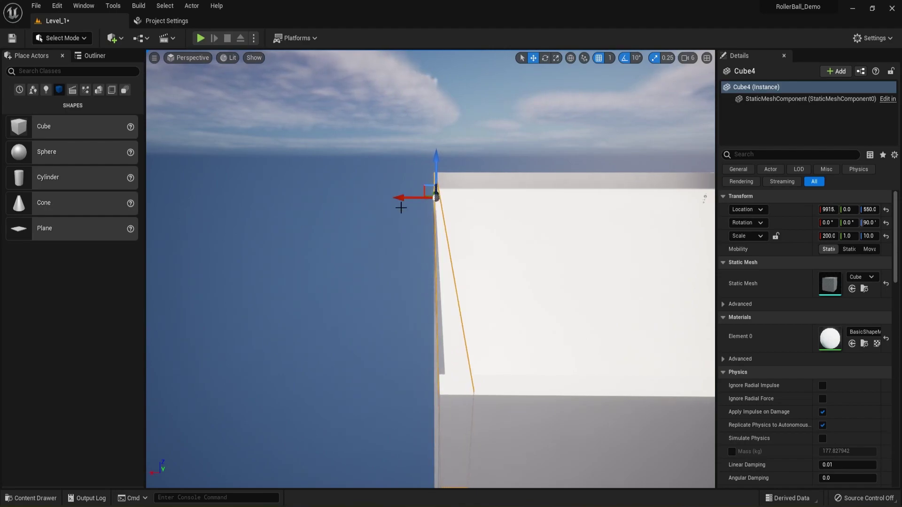
Select the large floor cube inside the walled arena and view it together with the surrounding walls.
{"action": "mouse_move", "coordinate": [463, 258]}
{"action": "right_mouse_down"}
{"action": "mouse_move", "coordinate": [498, 277]}
{"action": "mouse_move", "coordinate": [455, 258]}
{"action": "right_mouse_up"}
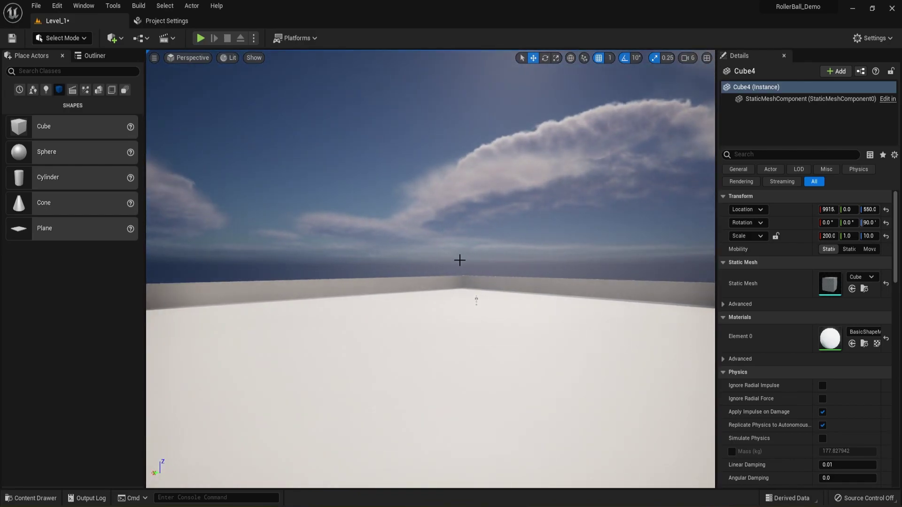
{"action": "left_click", "coordinate": [441, 324]}
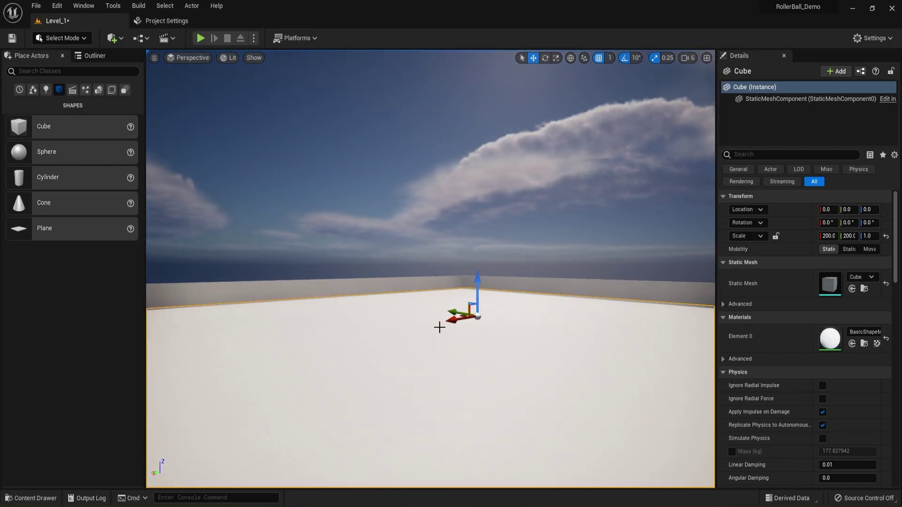
{"action": "right_click_drag", "start_coordinate": [441, 324], "coordinate": [413, 320]}
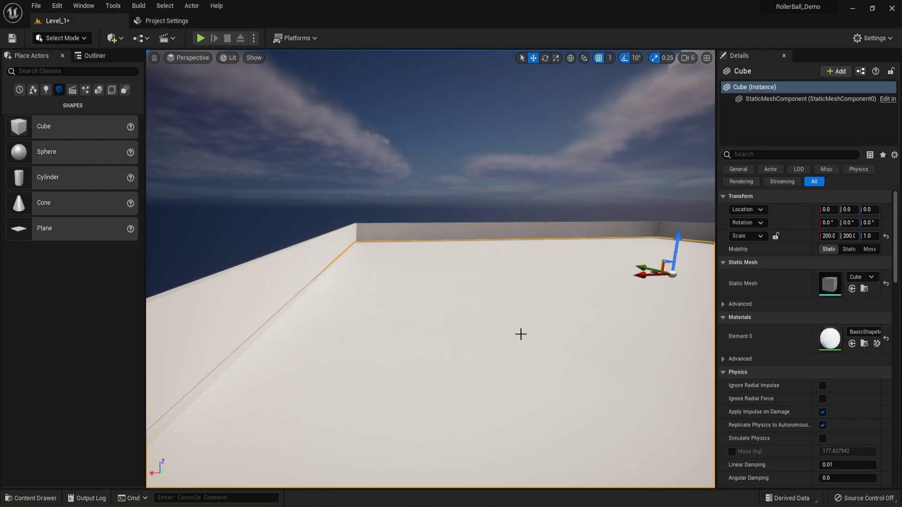
{"action": "right_click_drag", "start_coordinate": [521, 334], "coordinate": [519, 331]}
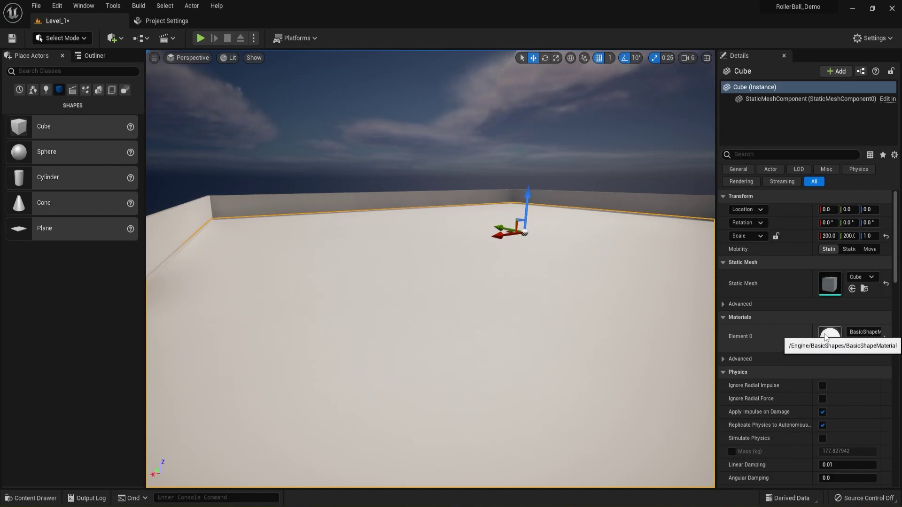
Open Quixel Bridge from within the editor.
{"action": "left_click", "coordinate": [80, 7]}
{"action": "mouse_move", "coordinate": [95, 76]}
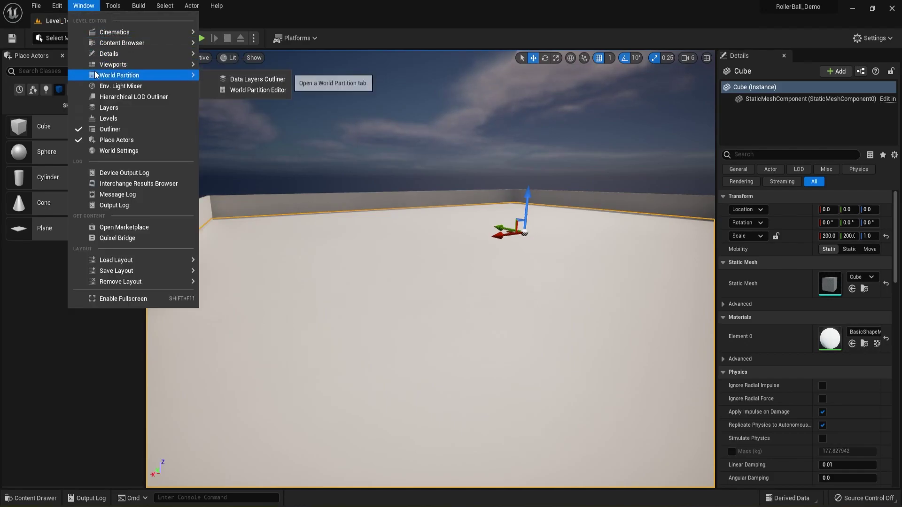
{"action": "left_click", "coordinate": [111, 238]}
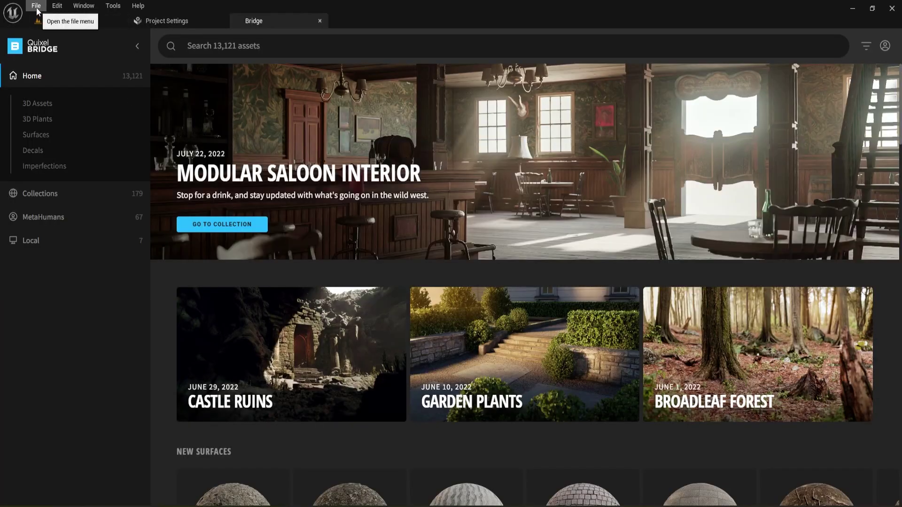
Save all unsaved changes in the project, including Level_1.
{"action": "left_click", "coordinate": [37, 8]}
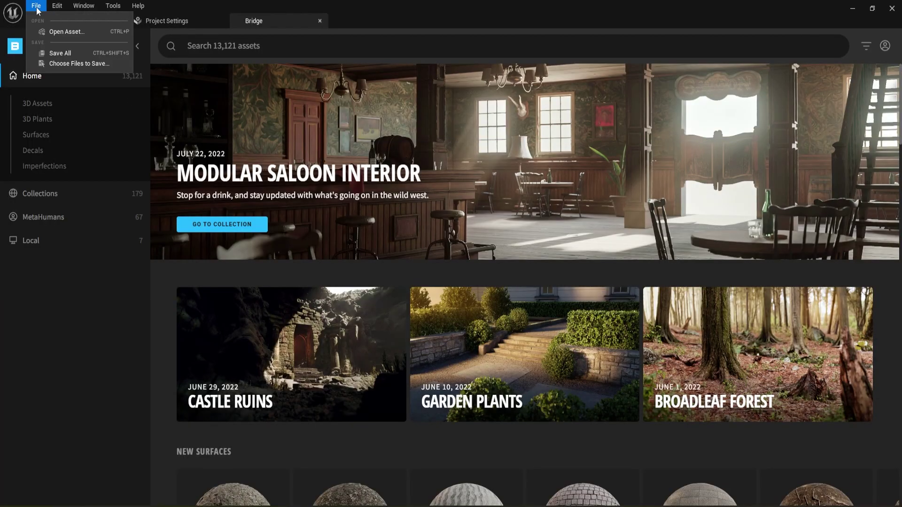
{"action": "left_click", "coordinate": [56, 54]}
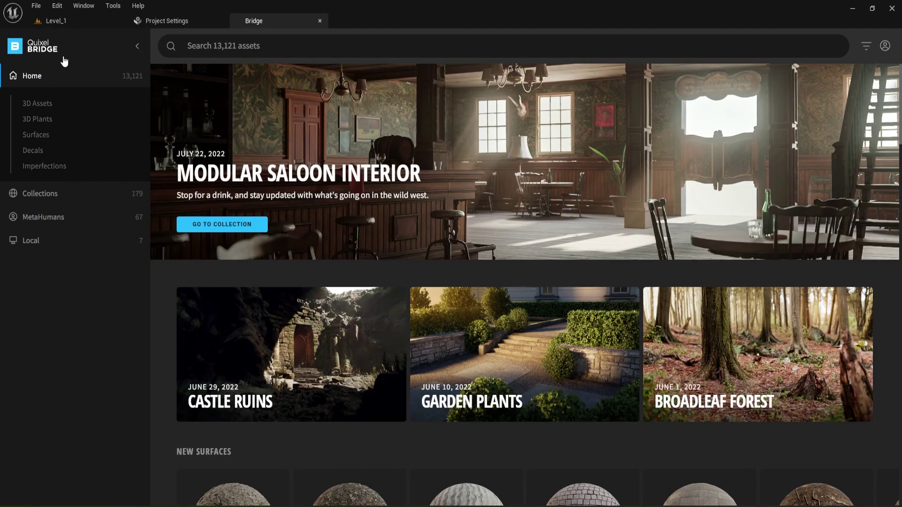
{"action": "mouse_move", "coordinate": [263, 24]}
{"action": "left_mouse_down"}
{"action": "mouse_move", "coordinate": [260, 117]}
{"action": "mouse_move", "coordinate": [263, 21]}
{"action": "mouse_move", "coordinate": [253, 23]}
{"action": "left_mouse_up"}
Sign in to Quixel Bridge with an Epic Games account and check the account options.
{"action": "left_click", "coordinate": [885, 45]}
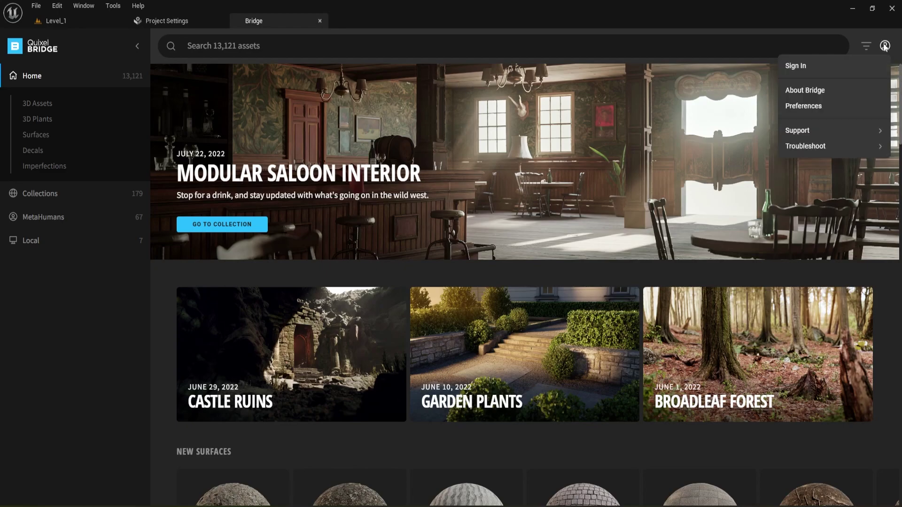
{"action": "left_click", "coordinate": [807, 66]}
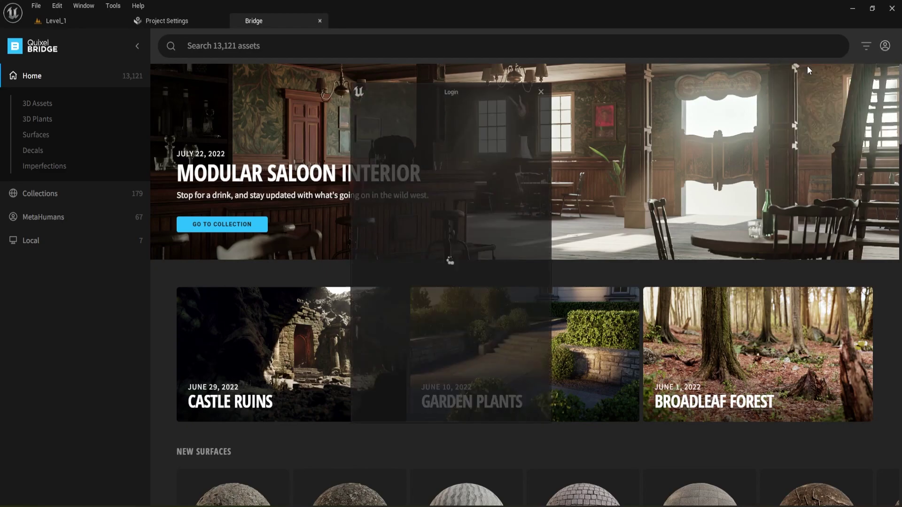
{"action": "left_click_drag", "start_coordinate": [430, 80], "coordinate": [0, 82]}
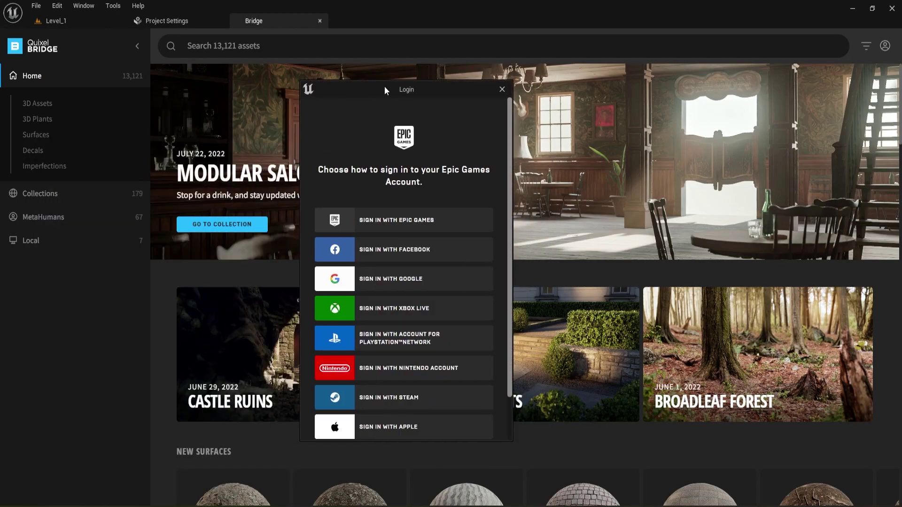
{"action": "scroll", "coordinate": [396, 379], "scroll_direction": "down", "scroll_amount": 2}
{"action": "scroll", "coordinate": [396, 378], "scroll_direction": "up", "scroll_amount": 2}
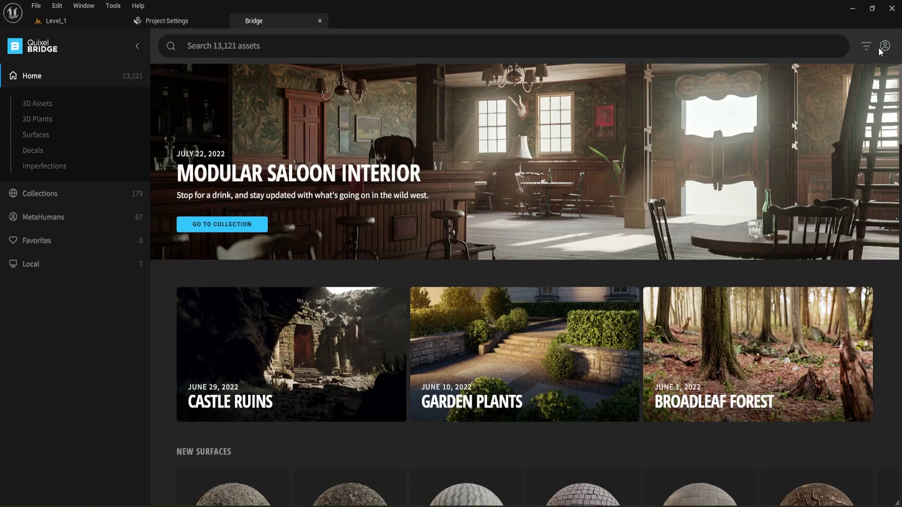
{"action": "left_click", "coordinate": [881, 48]}
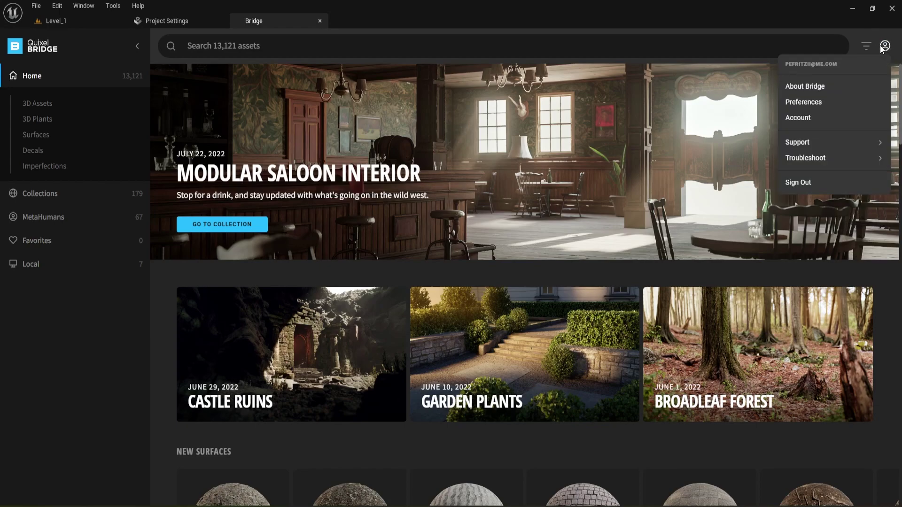
{"action": "left_click", "coordinate": [748, 38]}
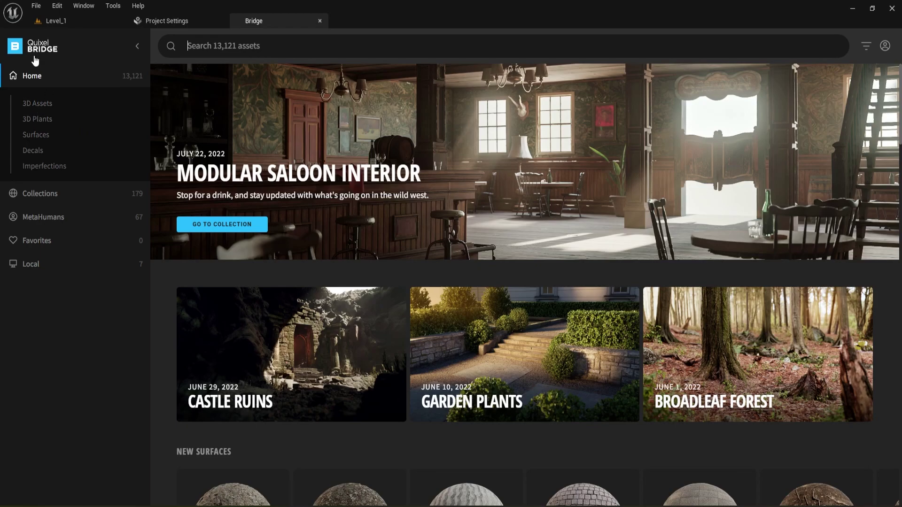
Find the Mossy Brick Floor surface in the Brick category of Surfaces and download it at Medium Quality.
{"action": "left_click", "coordinate": [40, 138]}
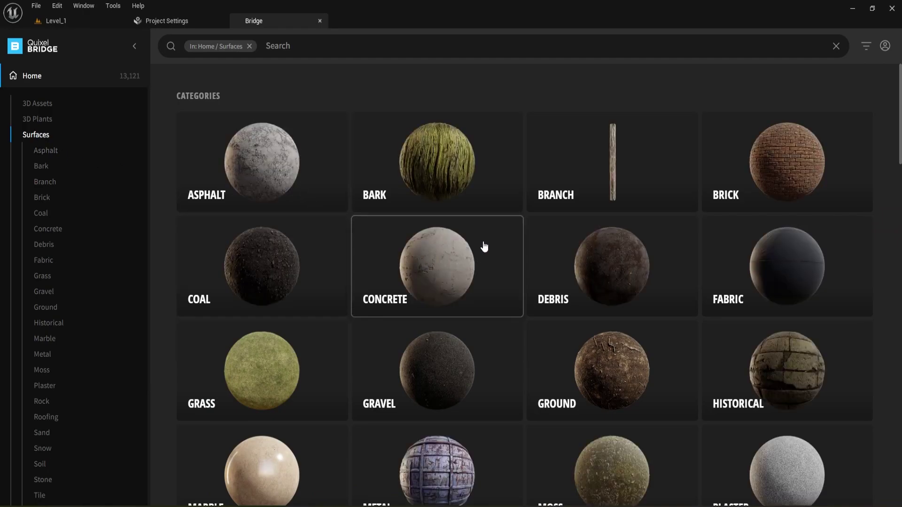
{"action": "scroll", "coordinate": [82, 263], "scroll_direction": "down", "scroll_amount": 2}
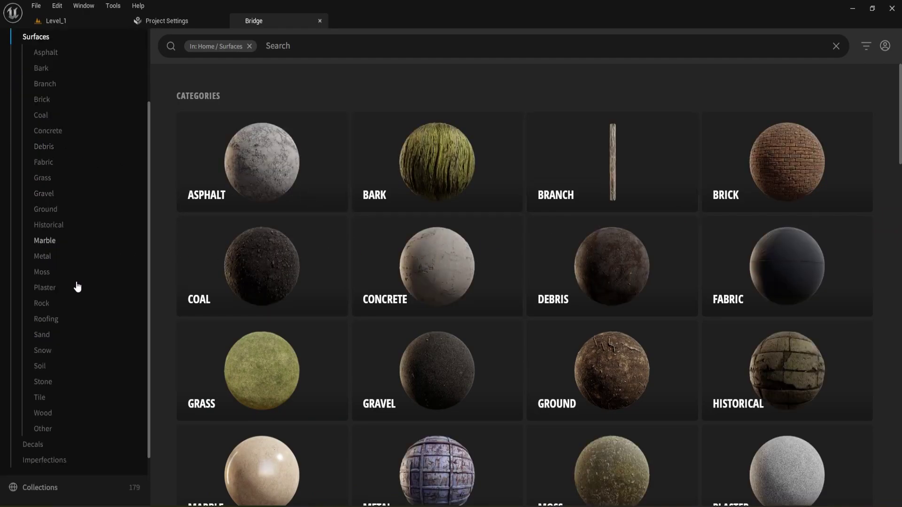
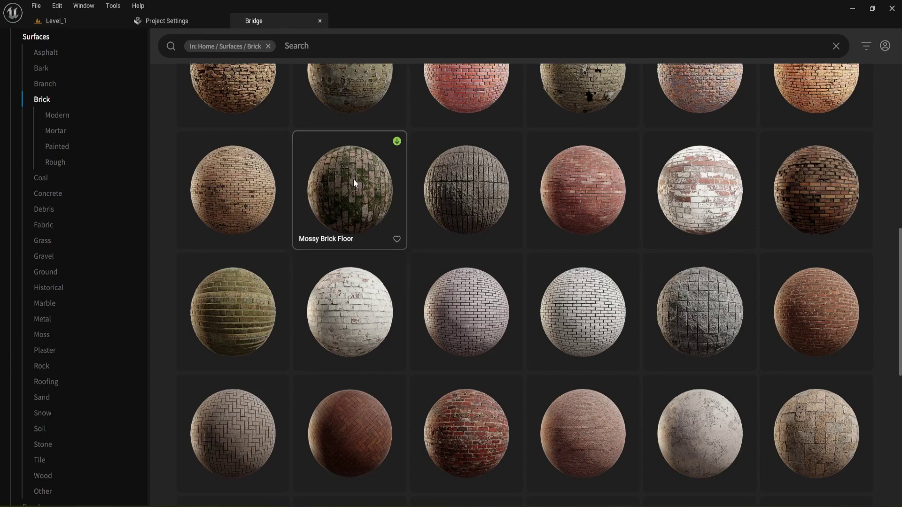
{"action": "left_click", "coordinate": [397, 141]}
{"action": "left_click", "coordinate": [371, 153]}
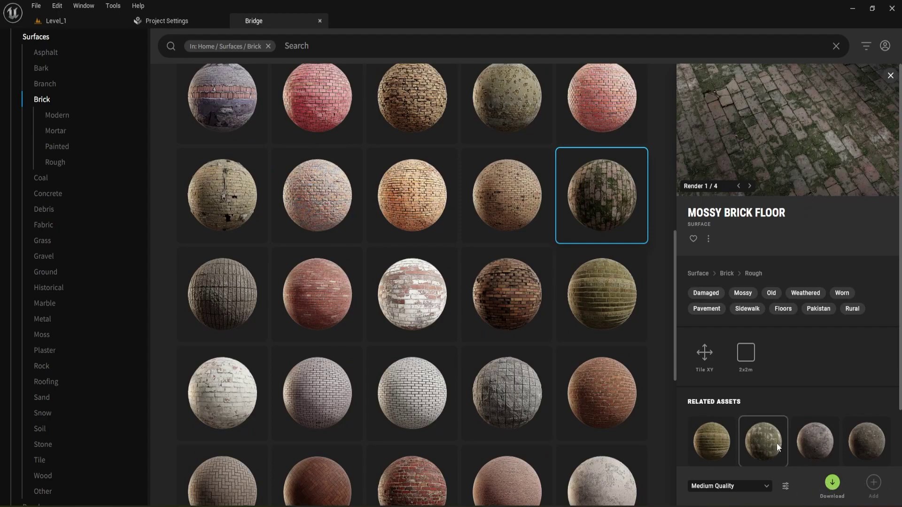
{"action": "left_click", "coordinate": [832, 483]}
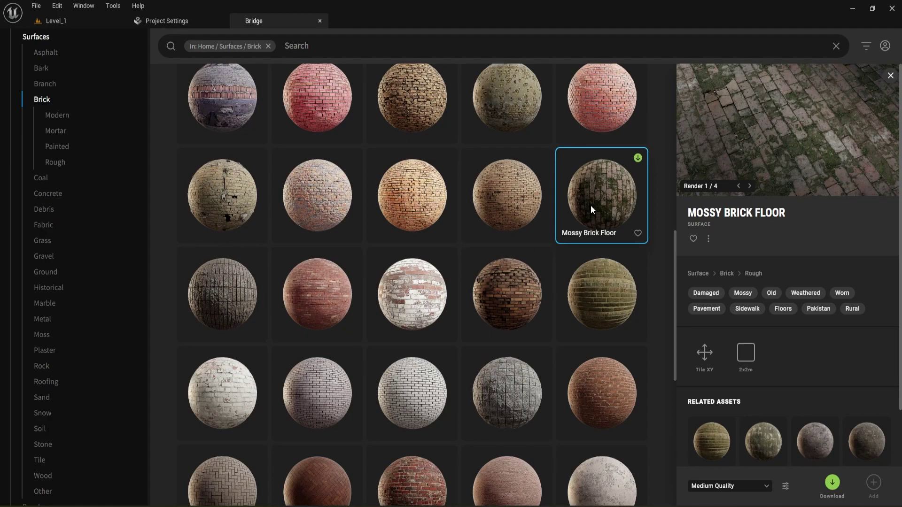
{"action": "left_click", "coordinate": [637, 158]}
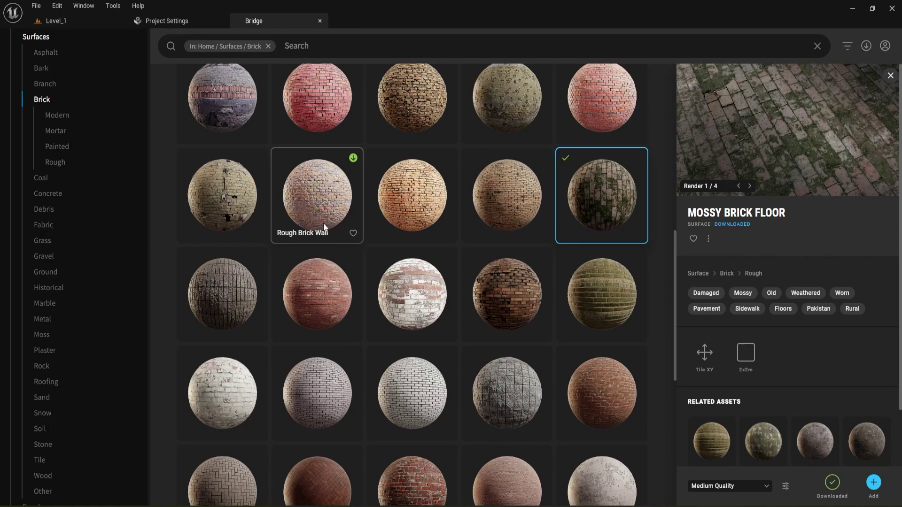
Download the Painted Brick Wall surface from the Brick category and export it to the project at Medium Quality.
{"action": "scroll", "coordinate": [324, 226], "scroll_direction": "down", "scroll_amount": 1}
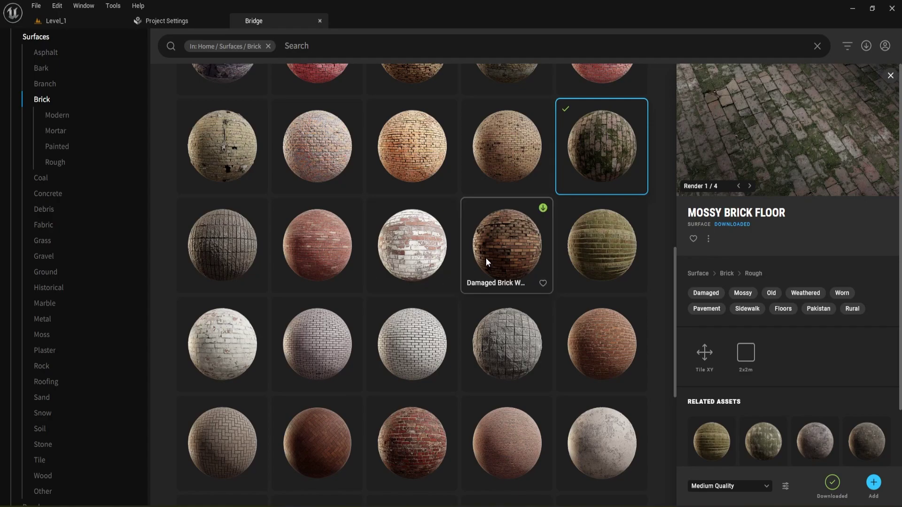
{"action": "scroll", "coordinate": [482, 254], "scroll_direction": "down", "scroll_amount": 2}
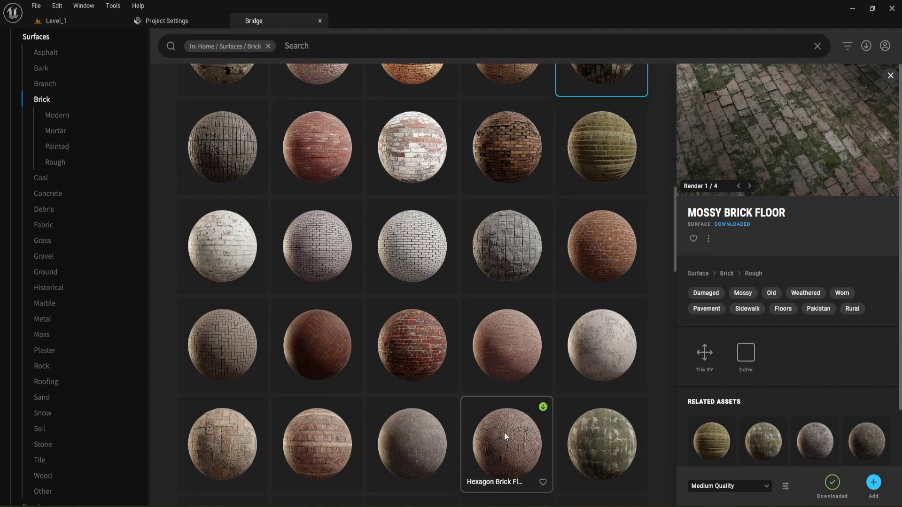
{"action": "scroll", "coordinate": [504, 432], "scroll_direction": "up", "scroll_amount": 1}
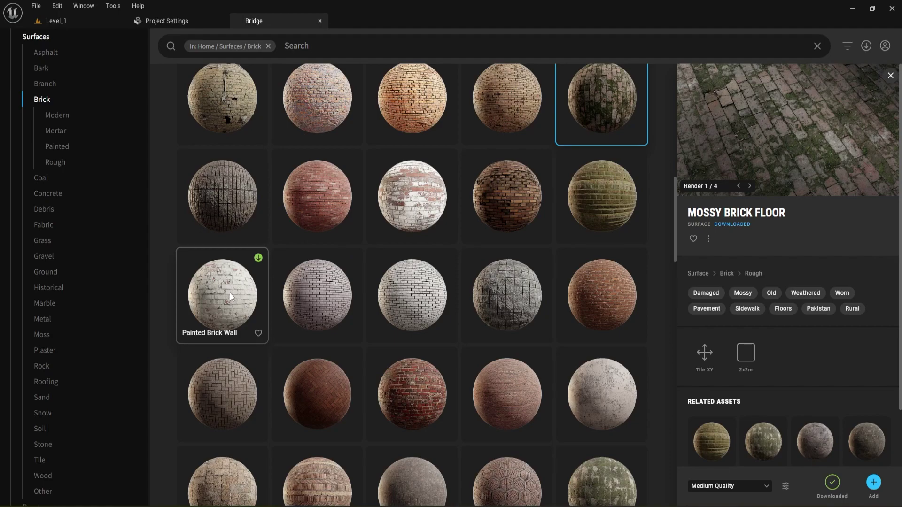
{"action": "left_click", "coordinate": [258, 259]}
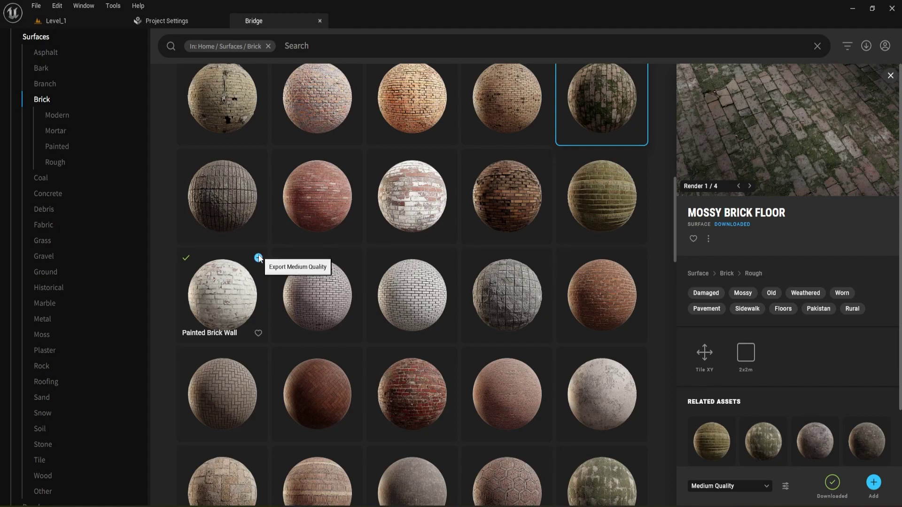
{"action": "left_click", "coordinate": [258, 258]}
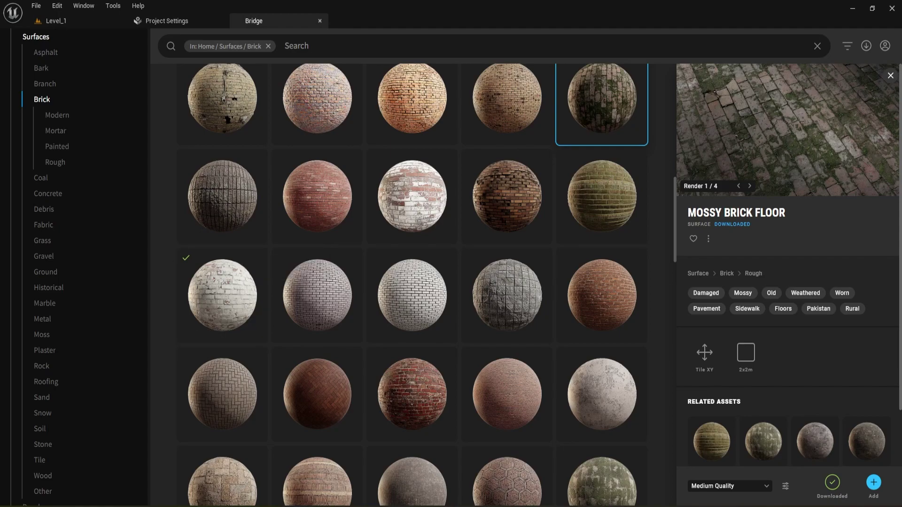
{"action": "left_click_drag", "start_coordinate": [238, 150], "coordinate": [433, 123]}
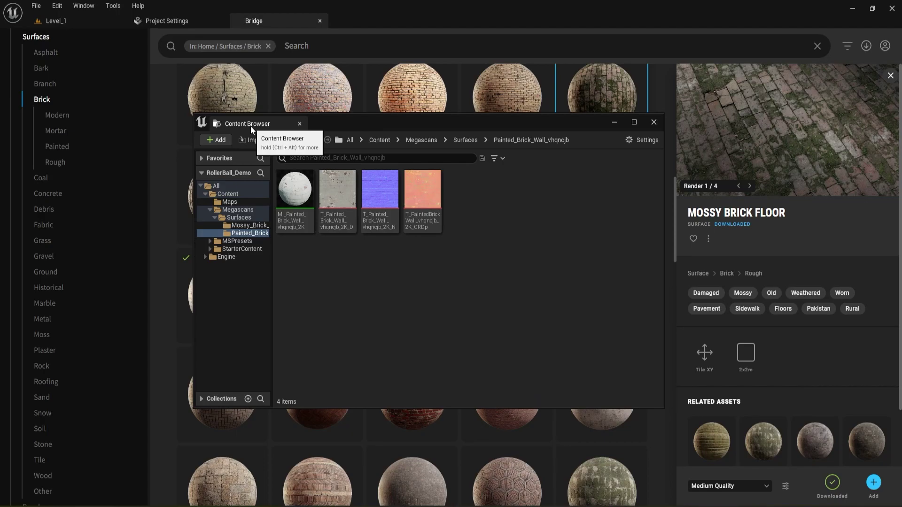
Return to Level_1 and open the Mossy_Brick_Floor folder under Content, Megascans, Surfaces in the Content Browser.
{"action": "left_click", "coordinate": [50, 20]}
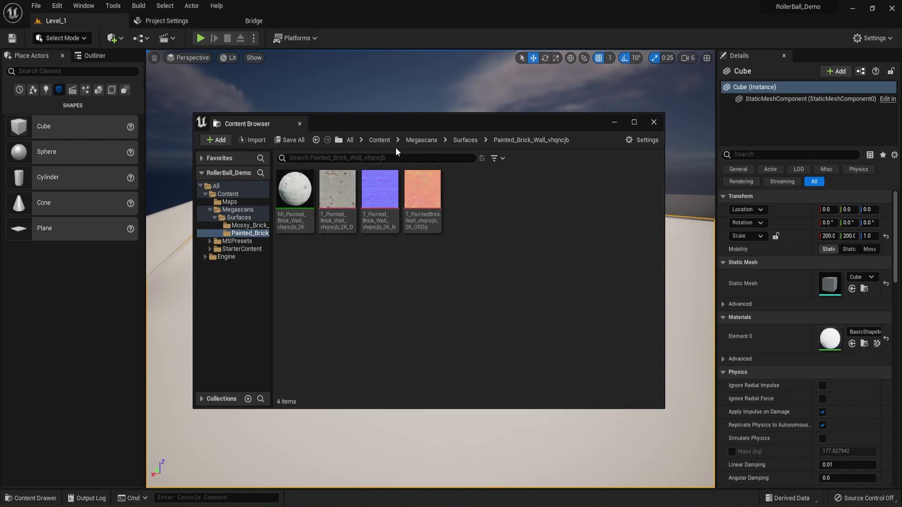
{"action": "left_click", "coordinate": [373, 139]}
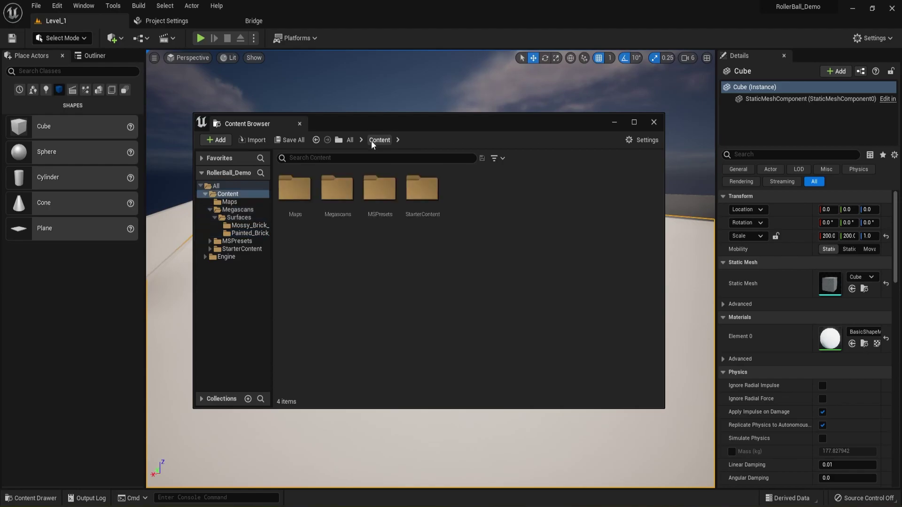
{"action": "double_click", "coordinate": [340, 192]}
{"action": "double_click", "coordinate": [307, 189]}
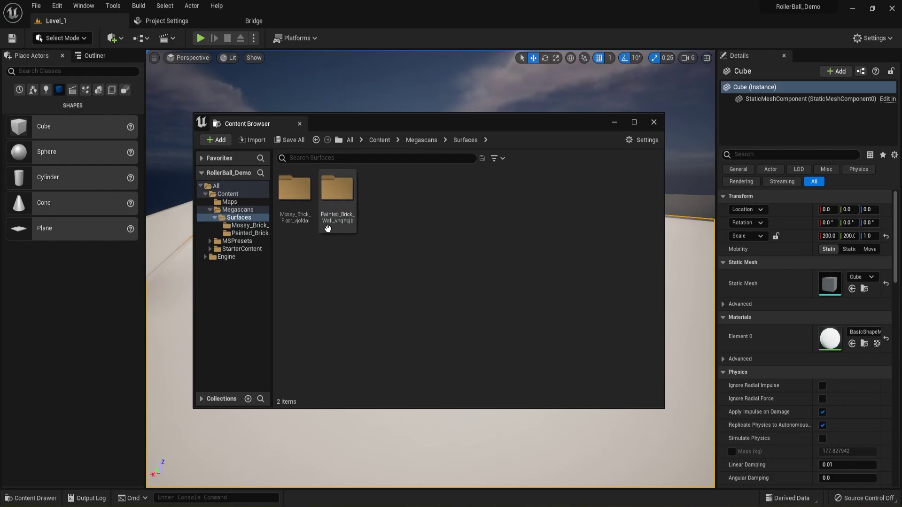
{"action": "left_click", "coordinate": [288, 189]}
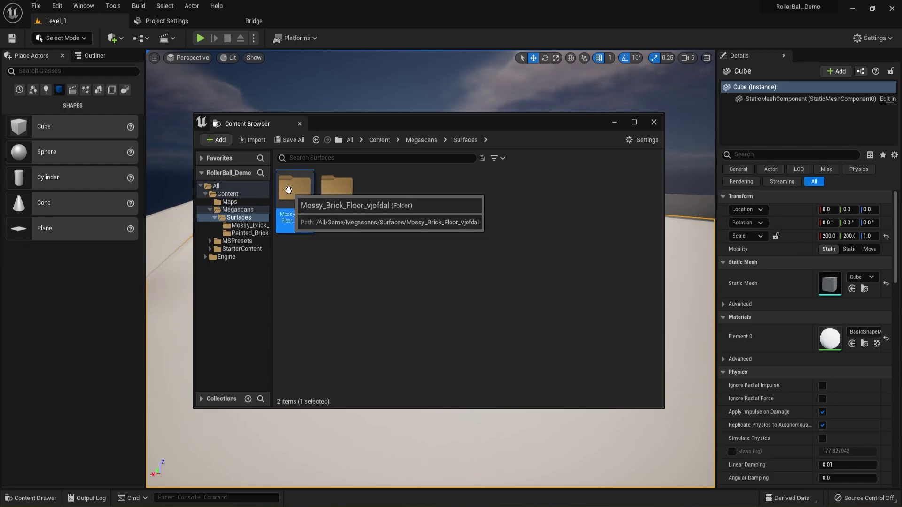
{"action": "double_click", "coordinate": [288, 190]}
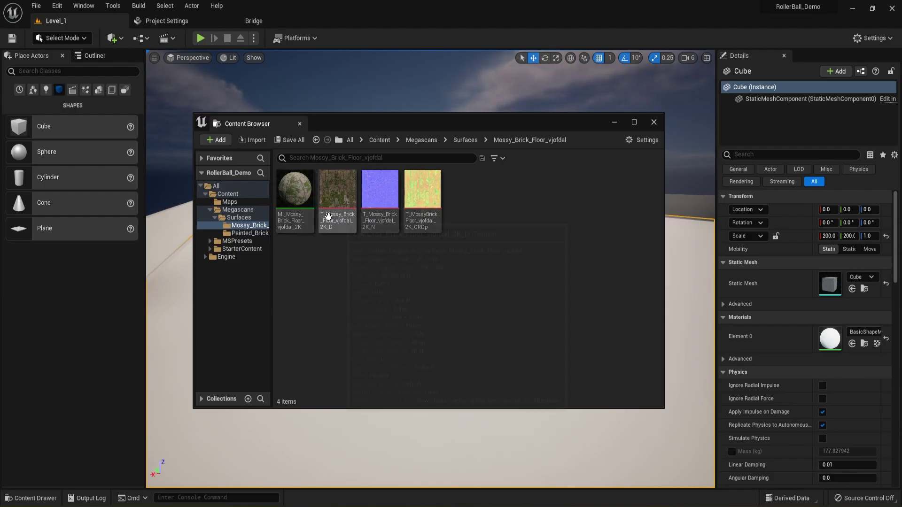
Open the MI_Mossy_Brick_Floor material instance, dock its editor beside the Level_1 tabs, and close the Content Browser.
{"action": "mouse_move", "coordinate": [287, 216]}
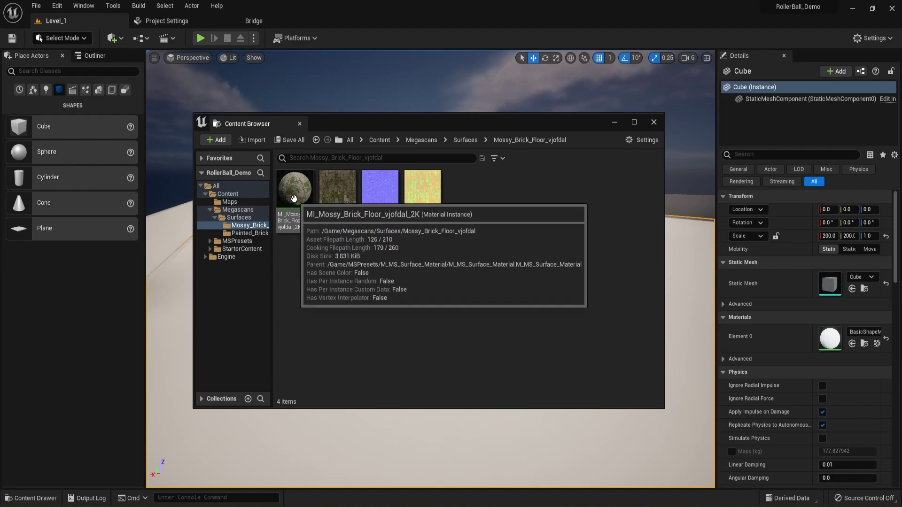
{"action": "double_click", "coordinate": [297, 201]}
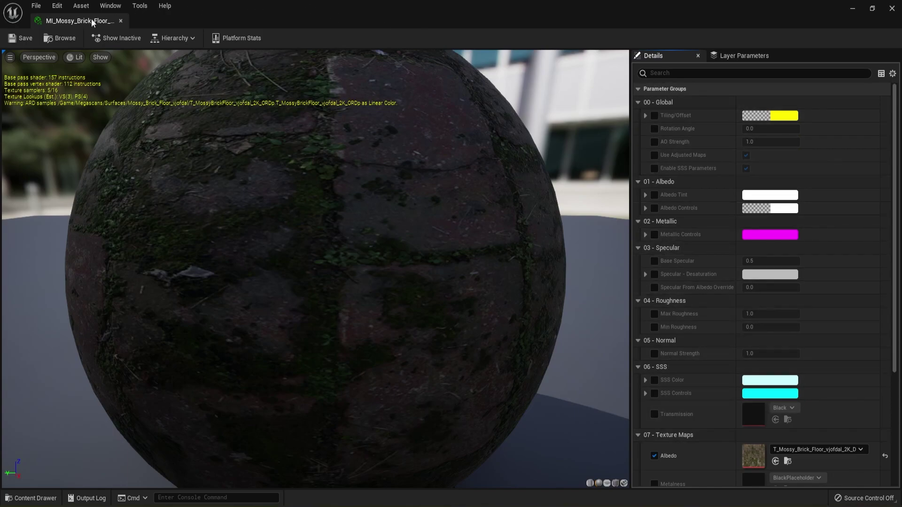
{"action": "left_click_drag", "start_coordinate": [96, 22], "coordinate": [330, 25]}
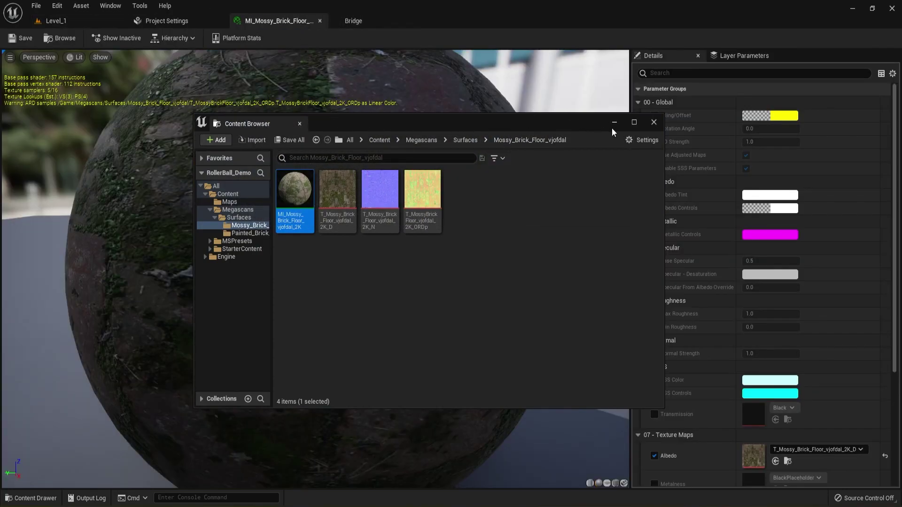
{"action": "left_click", "coordinate": [653, 122]}
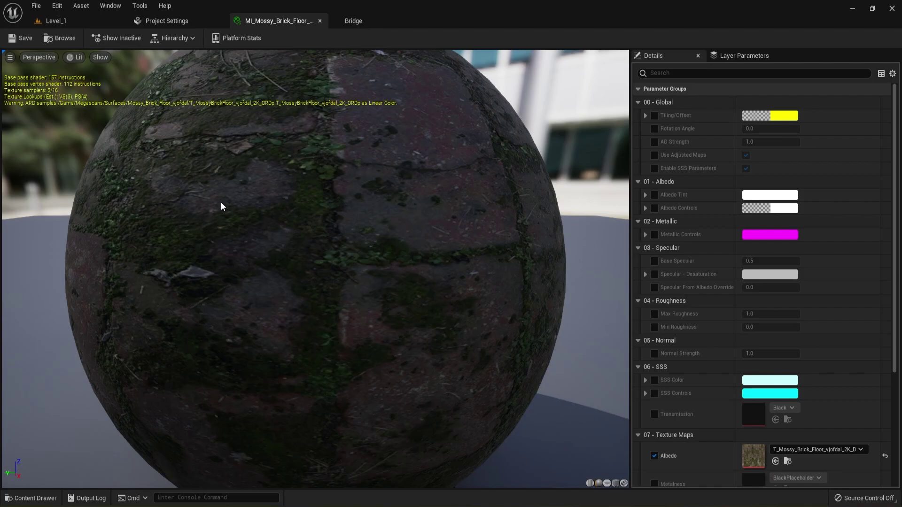
Return to Level_1, open the Mossy_Brick_Floor folder under Content, Megascans, Surfaces, and select the MI_Mossy_Brick_Floor material instance.
{"action": "left_click", "coordinate": [57, 22]}
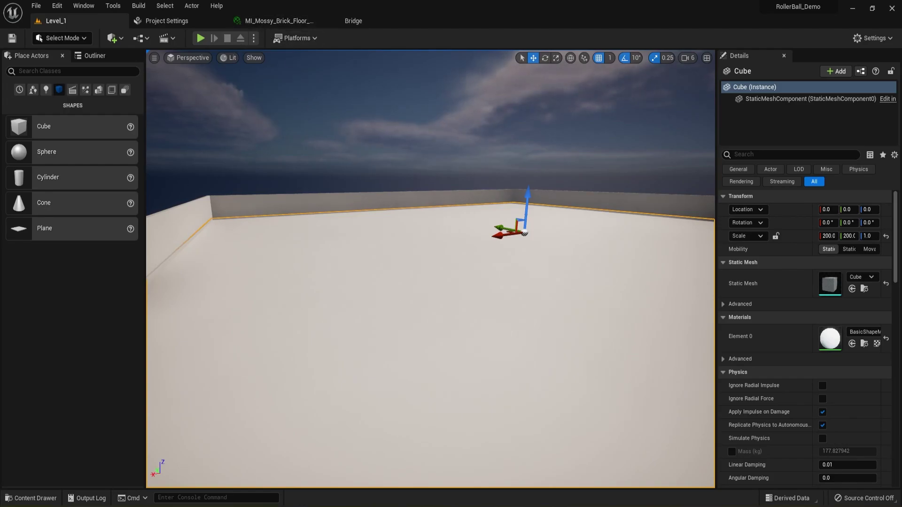
{"action": "left_click", "coordinate": [29, 499]}
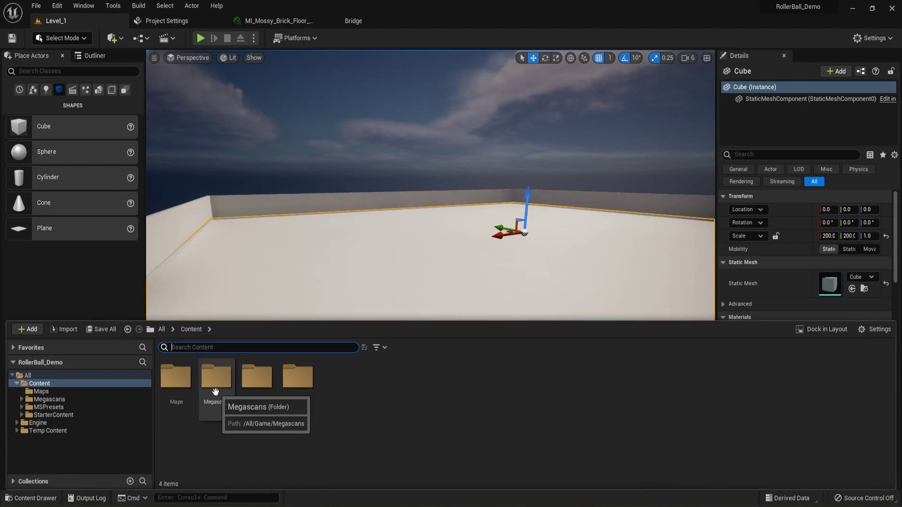
{"action": "double_click", "coordinate": [216, 382]}
{"action": "left_click", "coordinate": [173, 382]}
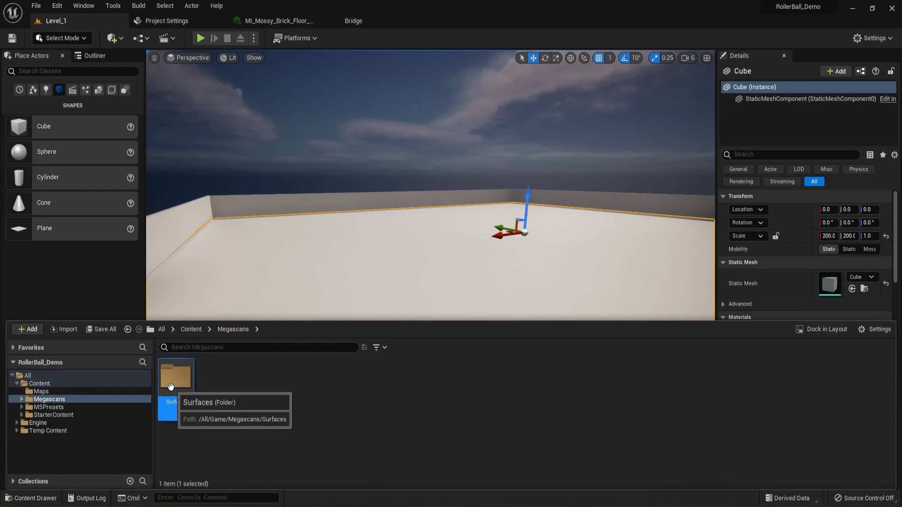
{"action": "double_click", "coordinate": [173, 382]}
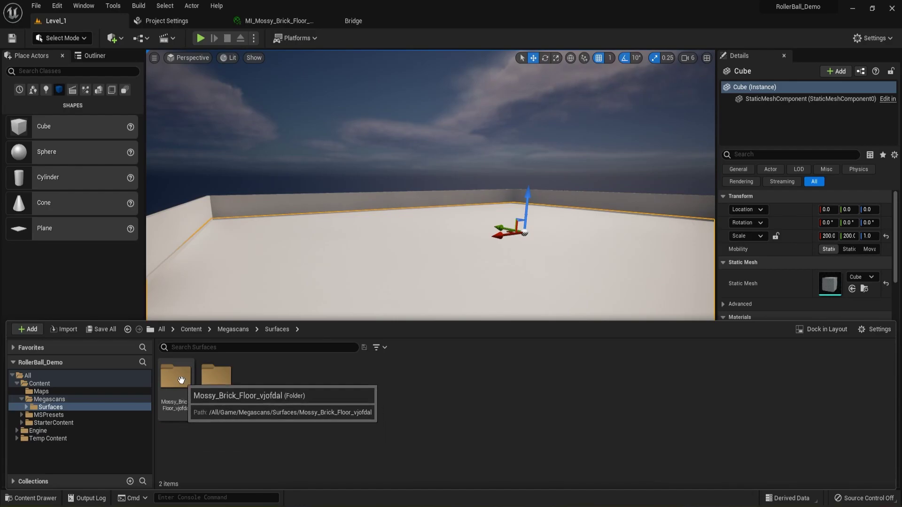
{"action": "double_click", "coordinate": [180, 381]}
{"action": "left_click", "coordinate": [180, 391]}
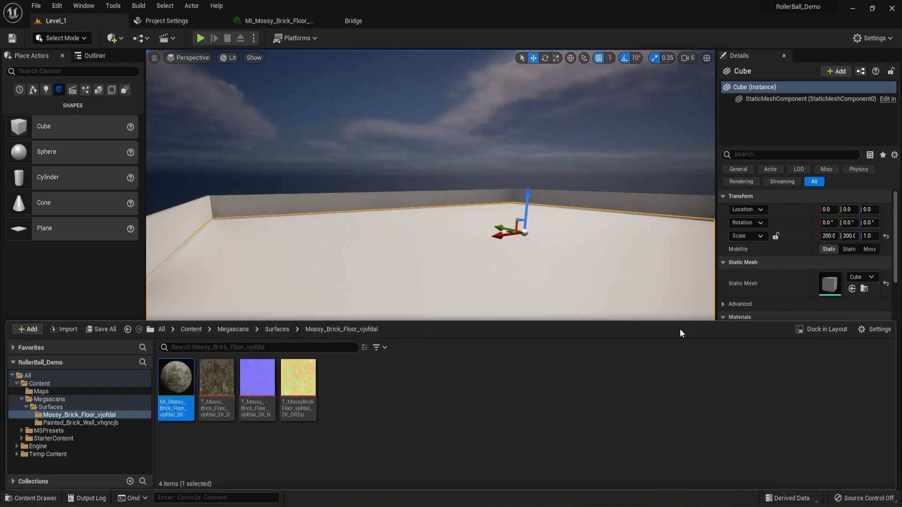
Assign the selected MI_Mossy_Brick_Floor instance to the floor cube's Element 0 material in its details.
{"action": "scroll", "coordinate": [800, 233], "scroll_direction": "down", "scroll_amount": 3}
{"action": "scroll", "coordinate": [826, 219], "scroll_direction": "down", "scroll_amount": 1}
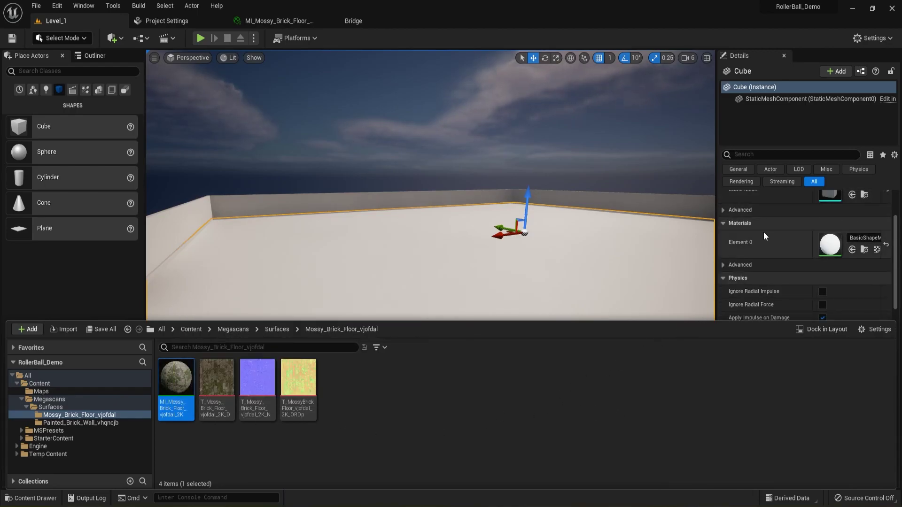
{"action": "left_click", "coordinate": [851, 249]}
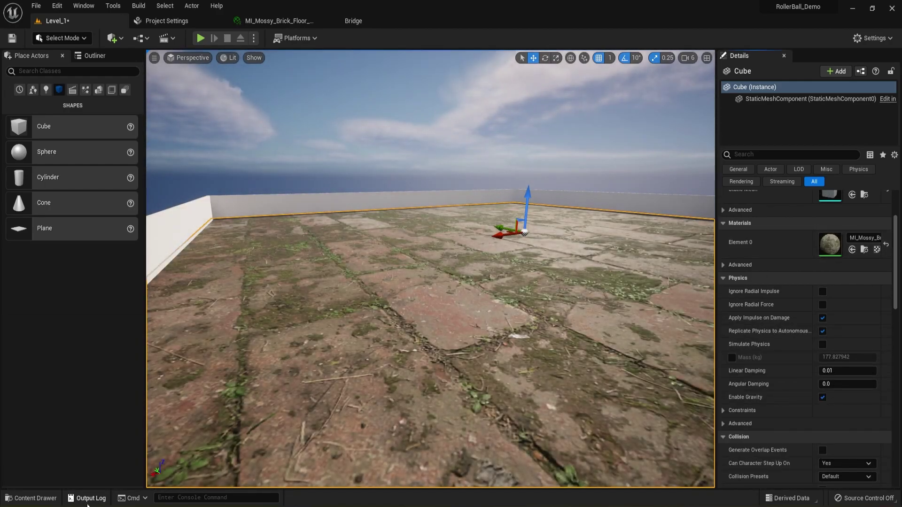
{"action": "left_click", "coordinate": [32, 498]}
{"action": "left_click_drag", "start_coordinate": [185, 381], "coordinate": [832, 244]}
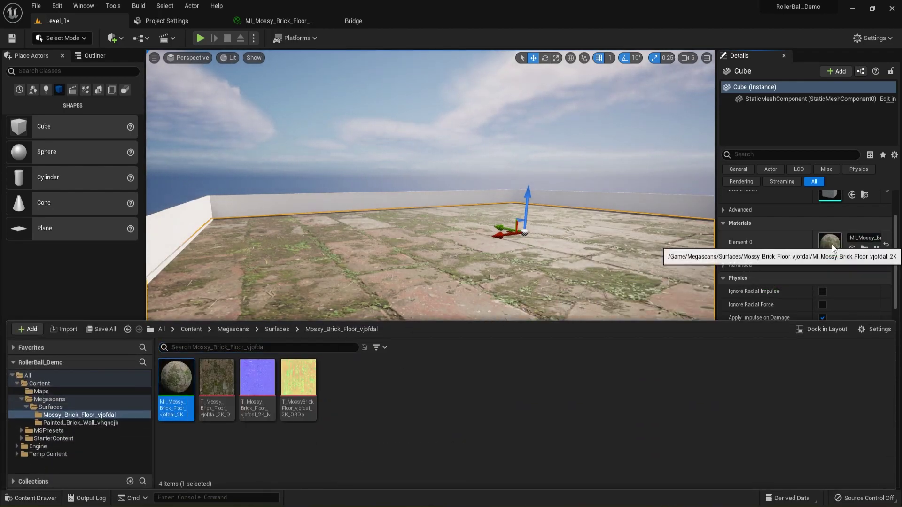
Reset the floor cube's Element 0 material and place MI_Mossy_Brick_Floor directly onto the floor in the viewport.
{"action": "left_click", "coordinate": [887, 246]}
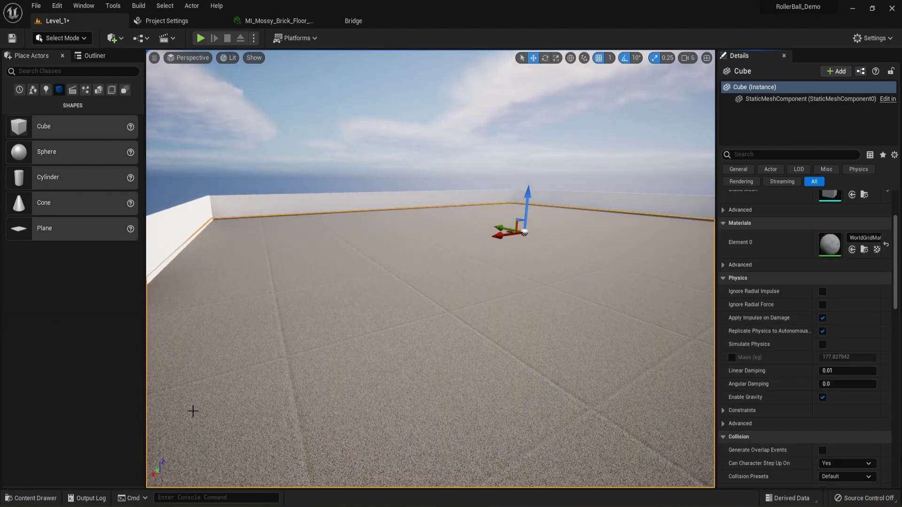
{"action": "left_click", "coordinate": [33, 497]}
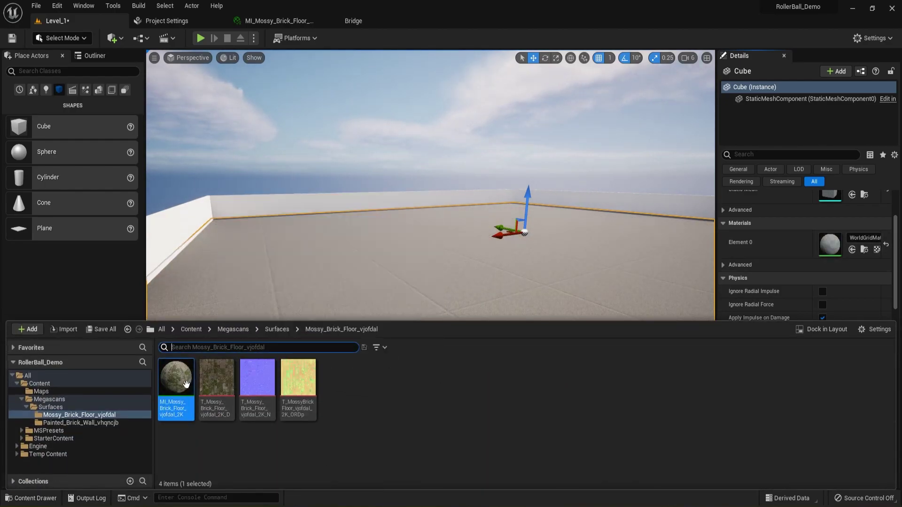
{"action": "left_click_drag", "start_coordinate": [176, 380], "coordinate": [389, 269]}
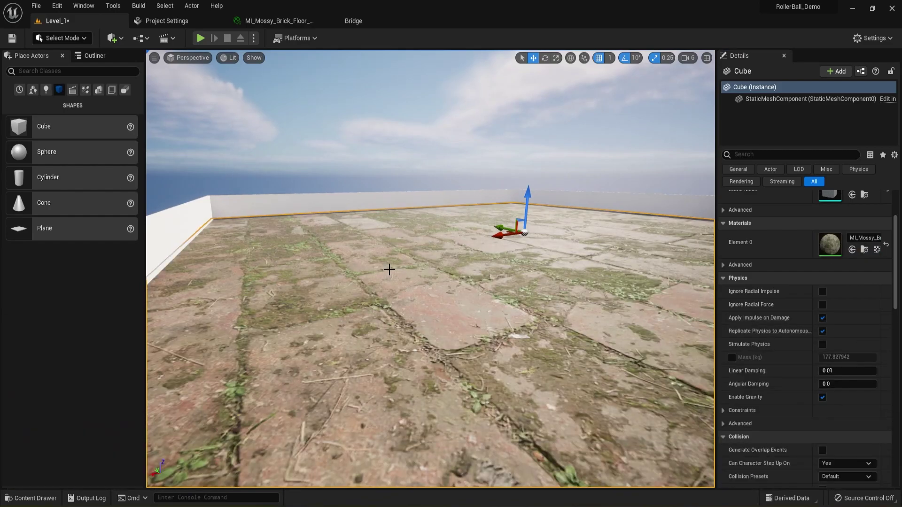
{"action": "right_click_drag", "start_coordinate": [419, 369], "coordinate": [420, 349]}
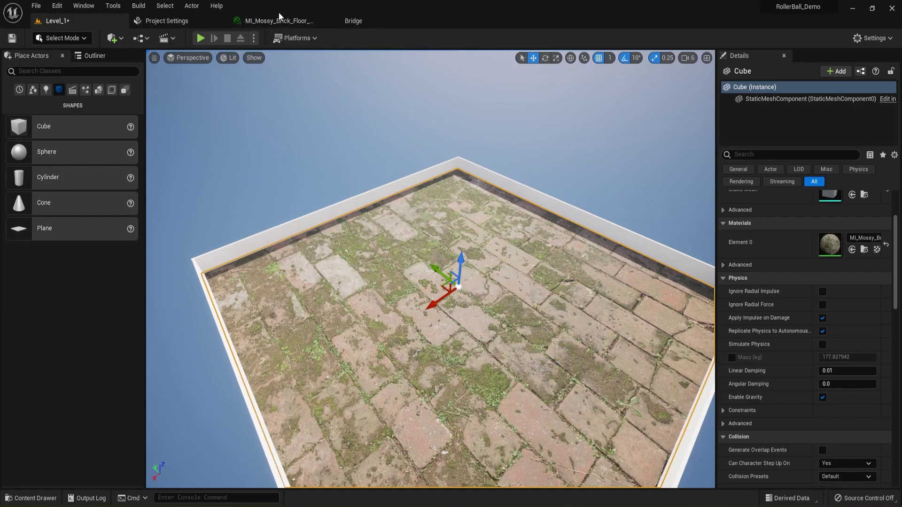
Float the MI_Mossy_Brick_Floor editor over the Level_1 view, enable its Tiling/Offset override, and widen its details for readable parameter names.
{"action": "left_click_drag", "start_coordinate": [279, 22], "coordinate": [416, 95]}
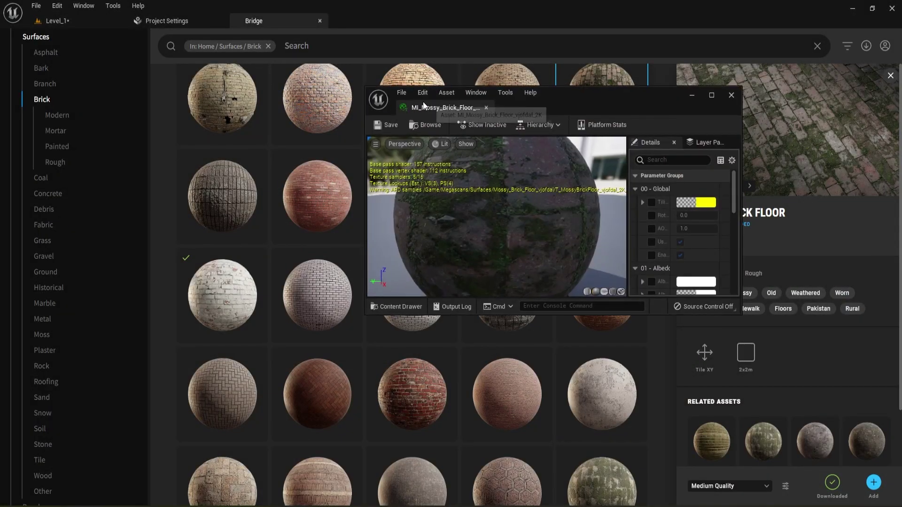
{"action": "left_click", "coordinate": [46, 22]}
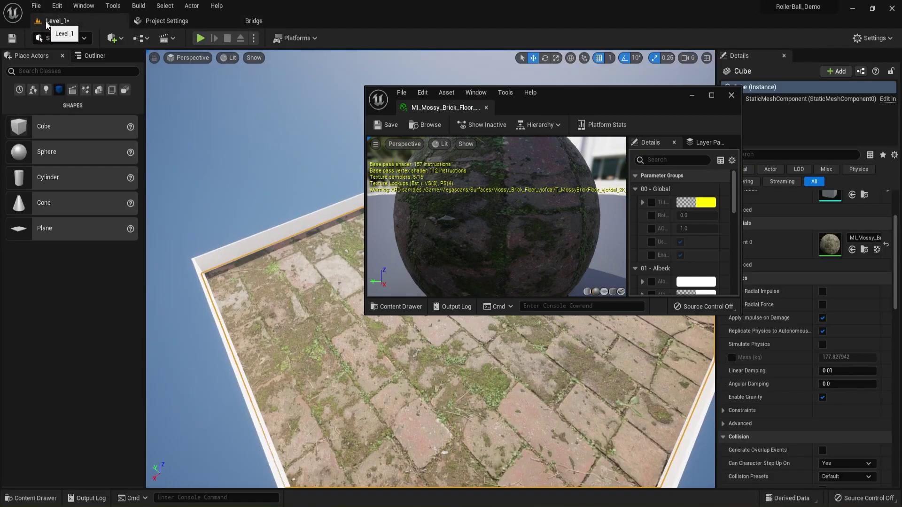
{"action": "left_click", "coordinate": [643, 202]}
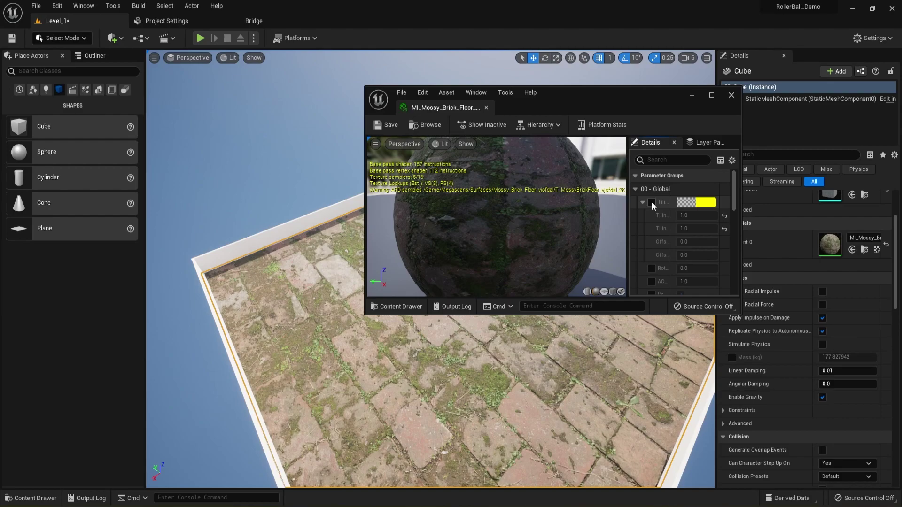
{"action": "left_click", "coordinate": [651, 202]}
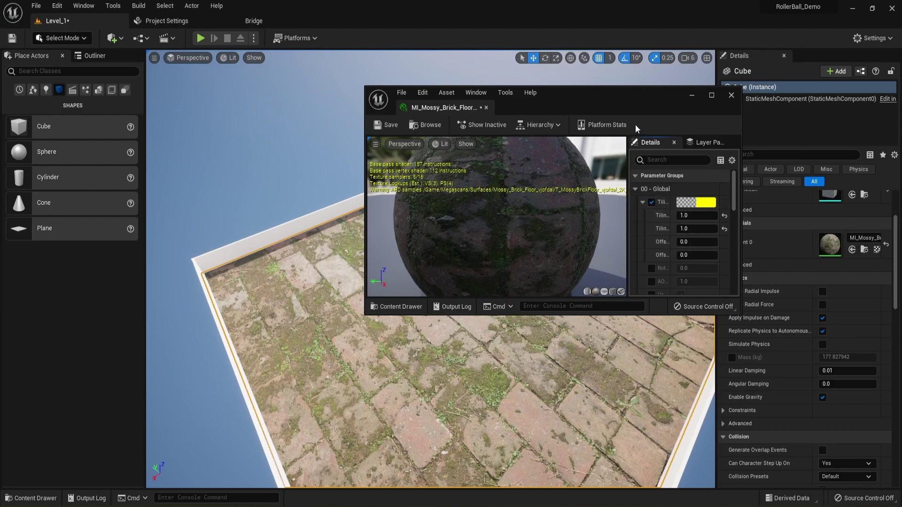
{"action": "left_click_drag", "start_coordinate": [742, 188], "coordinate": [771, 188]}
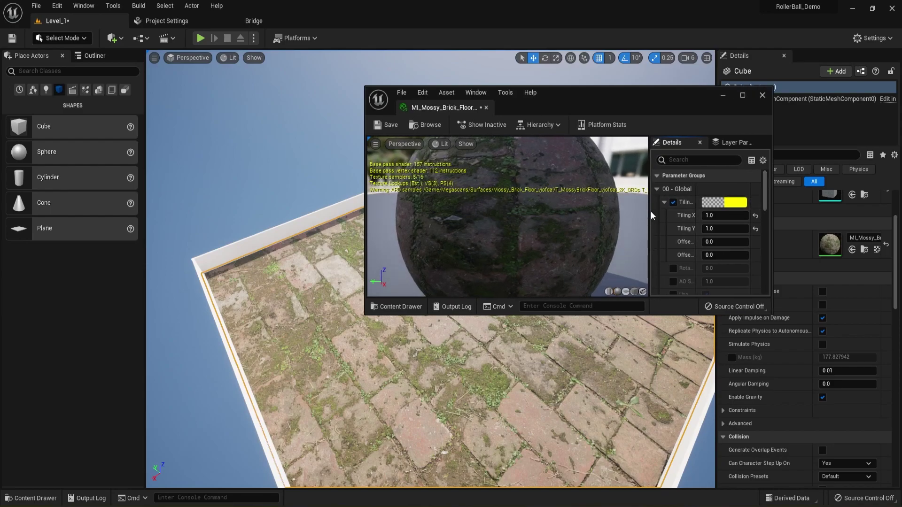
{"action": "left_click_drag", "start_coordinate": [650, 213], "coordinate": [628, 214]}
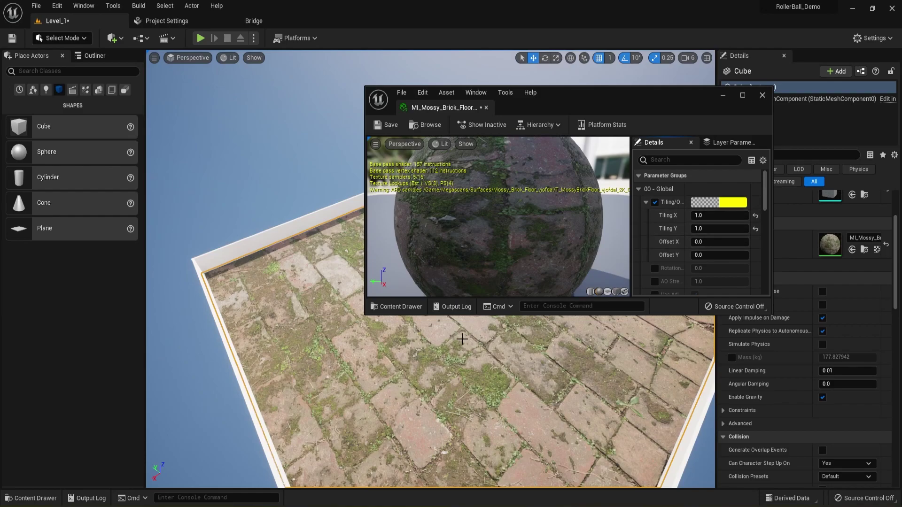
Try a Tiling X of 10 on the mossy brick floor material and set it back to 1.
{"action": "left_click", "coordinate": [705, 216]}
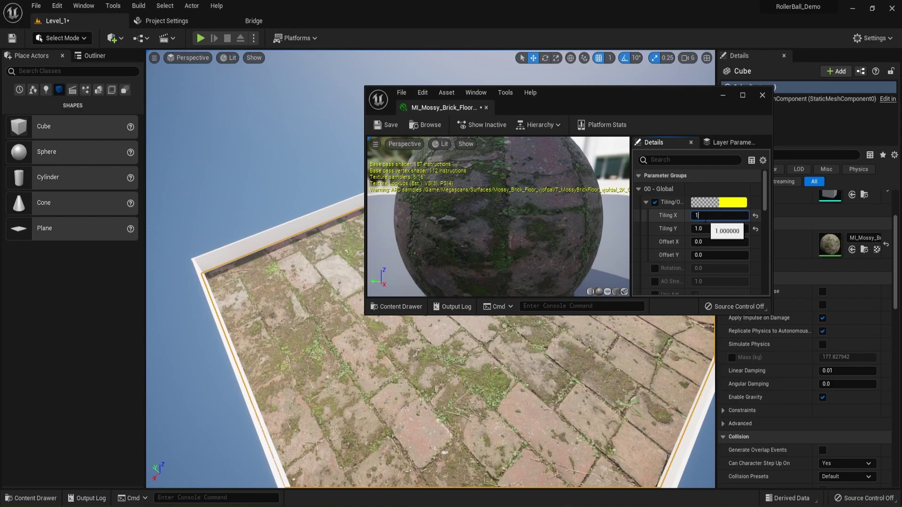
{"action": "type", "text": "10"}
{"action": "key", "text": "Return"}
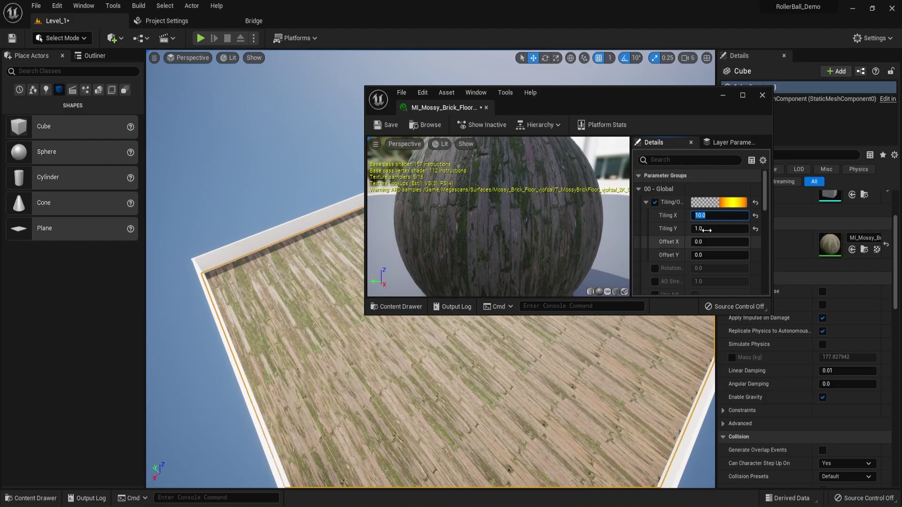
{"action": "left_click", "coordinate": [707, 215]}
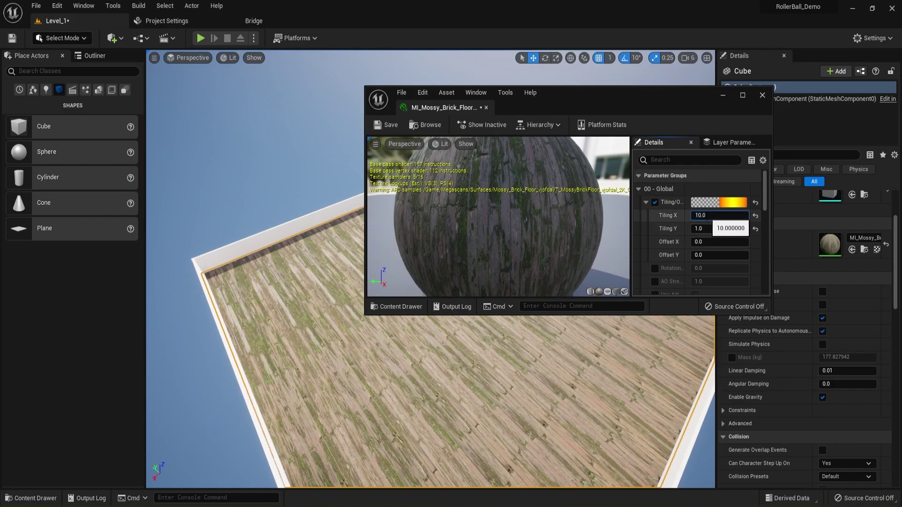
{"action": "key", "text": "BackSpace"}
{"action": "key", "text": "BackSpace"}
{"action": "key", "text": "BackSpace"}
{"action": "key", "text": "BackSpace"}
{"action": "type", "text": "1"}
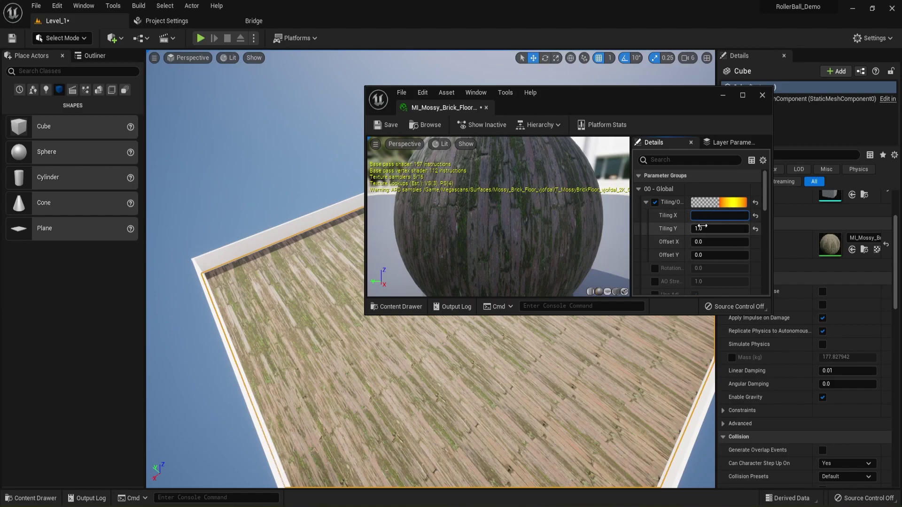
{"action": "key", "text": "Return"}
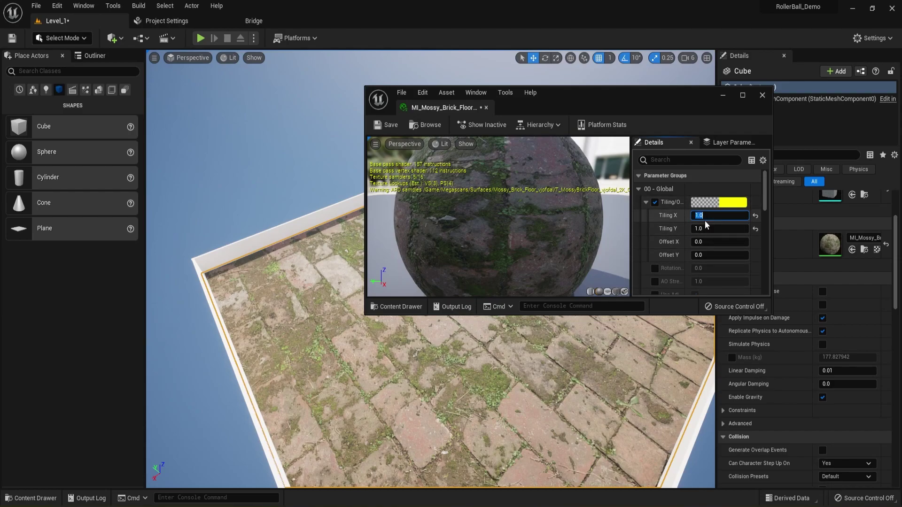
Set both Tiling X and Tiling Y of the mossy brick floor material to 10.
{"action": "type", "text": "10"}
{"action": "key", "text": "Return"}
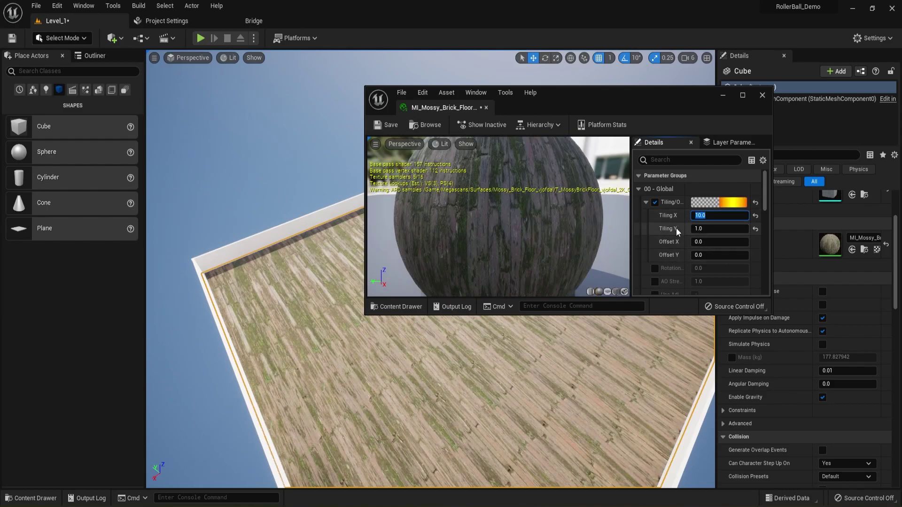
{"action": "left_click", "coordinate": [702, 229]}
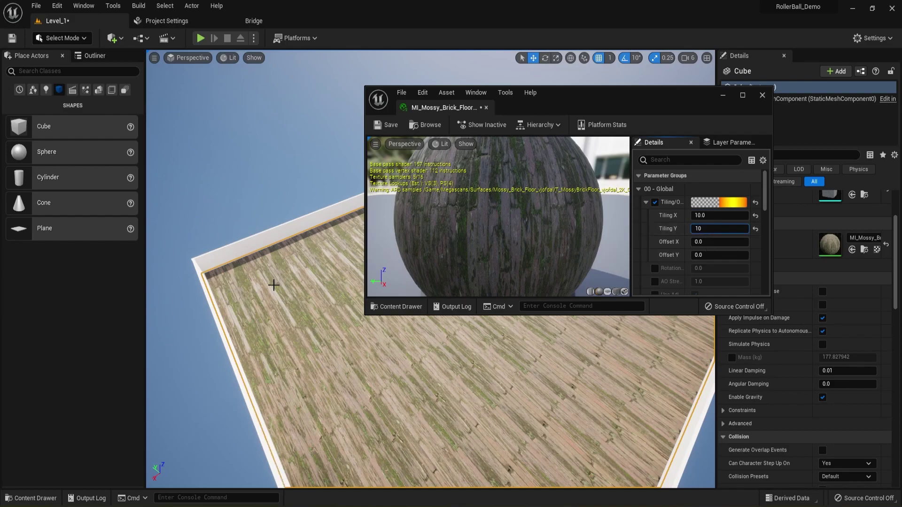
{"action": "key", "text": "Return"}
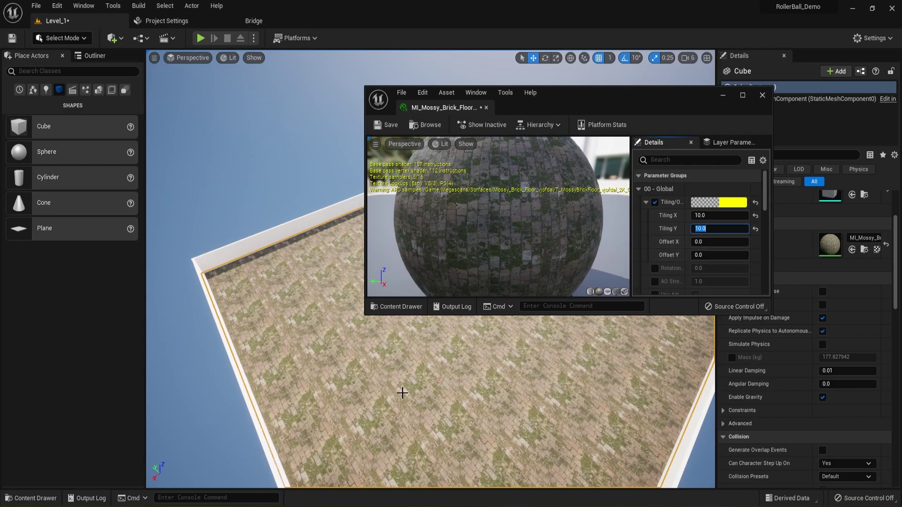
Dock the MI_Mossy_Brick_Floor editor back beside the Level_1 tabs and return to Level_1.
{"action": "right_click_drag", "start_coordinate": [287, 396], "coordinate": [322, 207]}
{"action": "left_click_drag", "start_coordinate": [430, 106], "coordinate": [310, 22]}
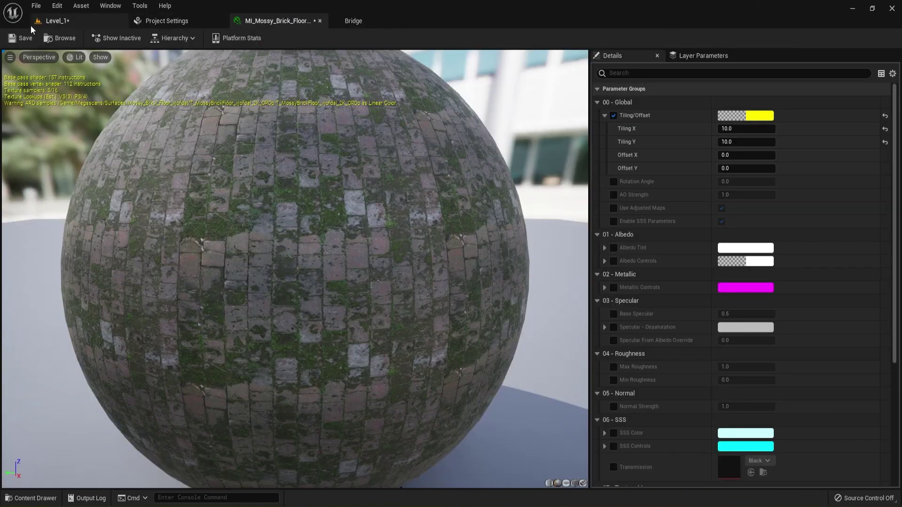
{"action": "left_click", "coordinate": [52, 21]}
Select the Cube3 wall and assign MI_Painted_Brick_Wall from the Painted_Brick_Wall surfaces folder to its Element 0 material.
{"action": "right_click_drag", "start_coordinate": [324, 352], "coordinate": [296, 319]}
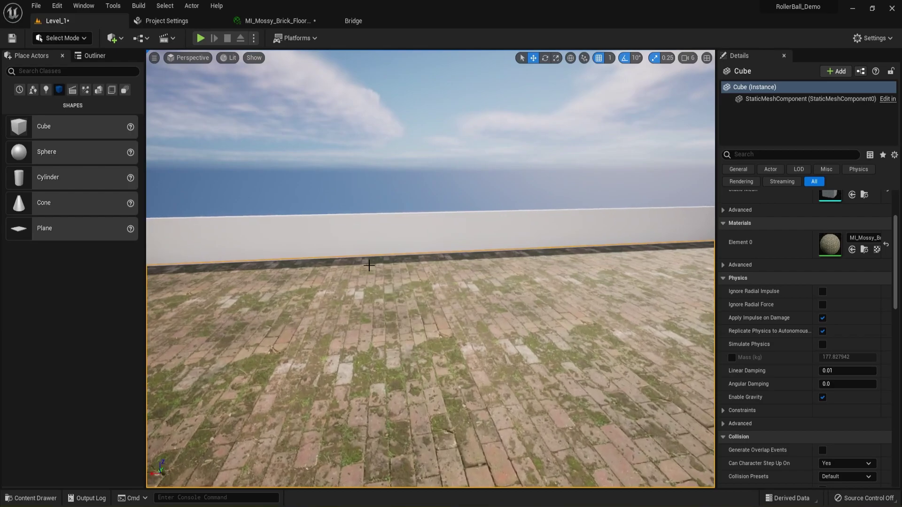
{"action": "left_click", "coordinate": [371, 251]}
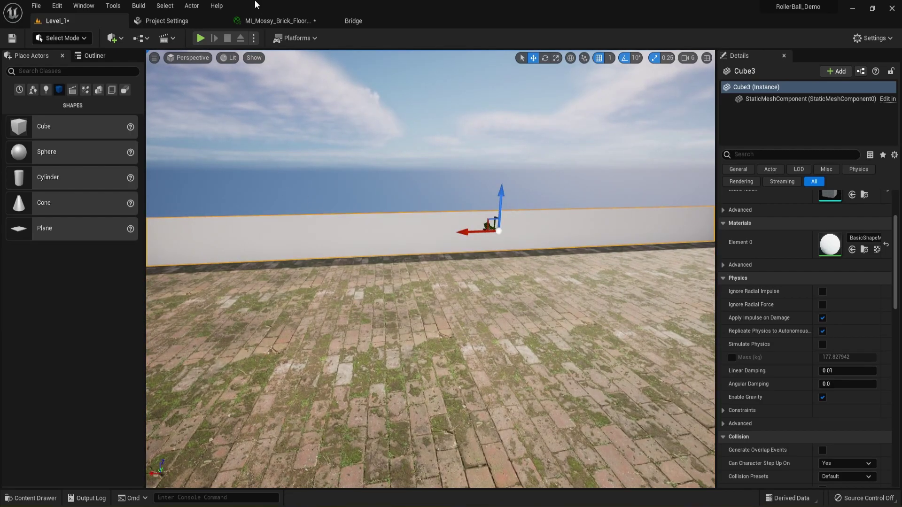
{"action": "left_click", "coordinate": [11, 499]}
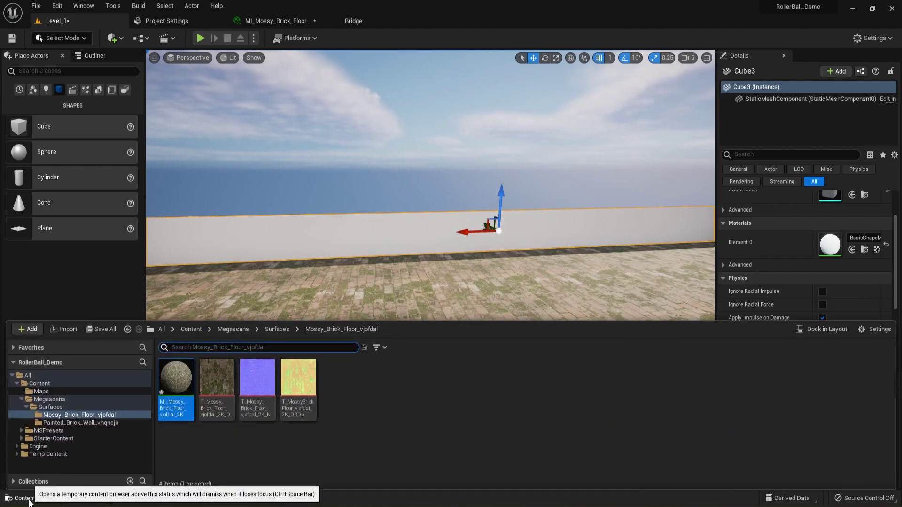
{"action": "left_click", "coordinate": [277, 329]}
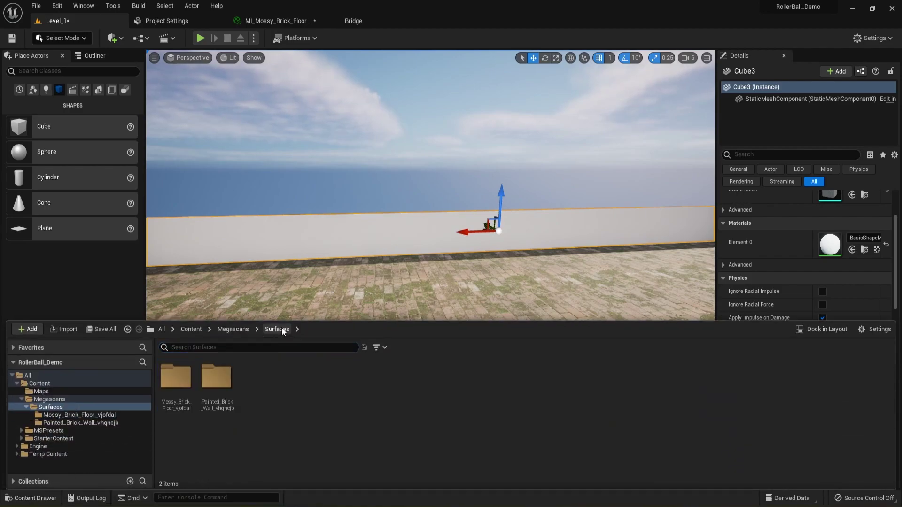
{"action": "double_click", "coordinate": [218, 379]}
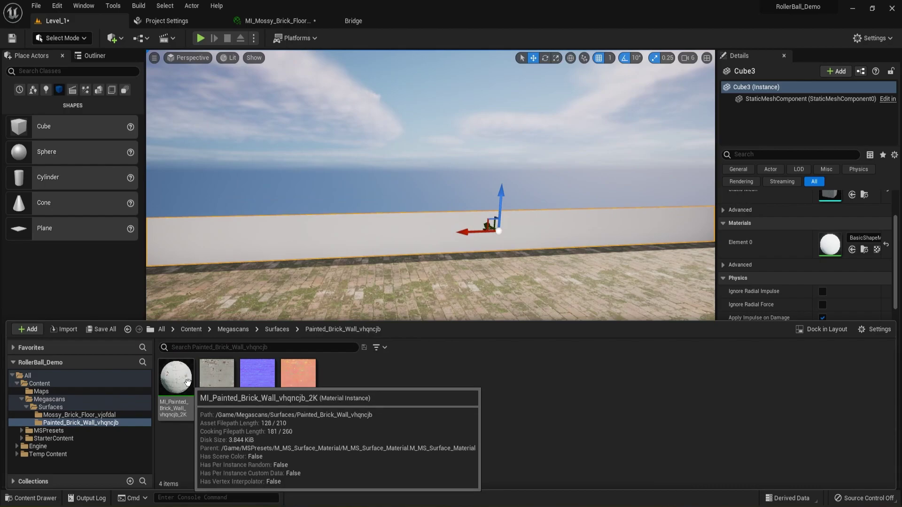
{"action": "mouse_move", "coordinate": [182, 382]}
{"action": "left_mouse_down"}
{"action": "mouse_move", "coordinate": [404, 366]}
{"action": "mouse_move", "coordinate": [839, 247]}
{"action": "left_mouse_up"}
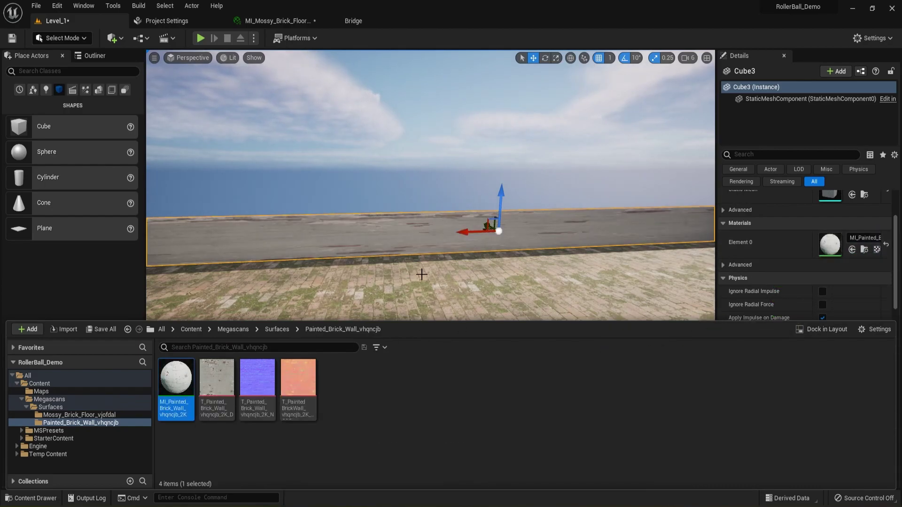
Close the Content Browser and examine how the painted brick texture runs along the Cube3 wall up close.
{"action": "left_click", "coordinate": [407, 251]}
{"action": "key", "text": "w"}
{"action": "right_click_drag", "start_coordinate": [406, 251], "coordinate": [330, 291]}
{"action": "right_click_drag", "start_coordinate": [413, 310], "coordinate": [414, 311]}
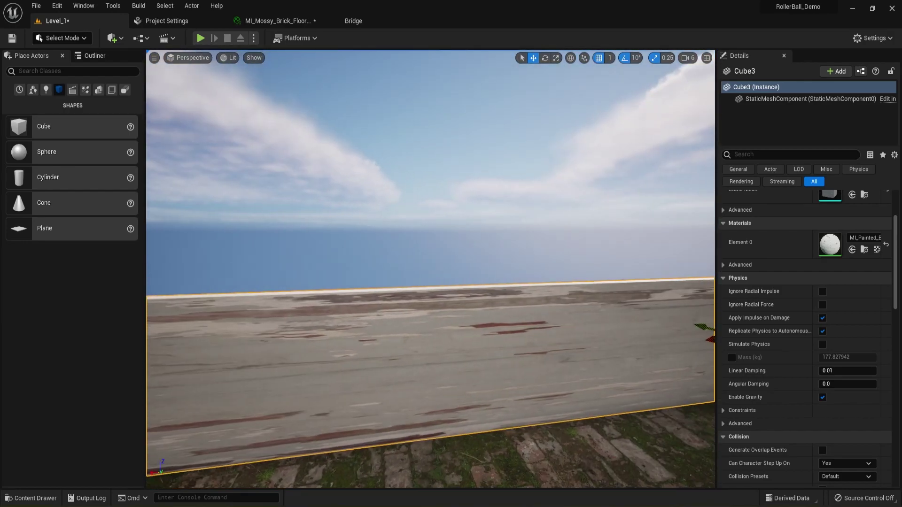
{"action": "right_click_drag", "start_coordinate": [368, 352], "coordinate": [369, 344]}
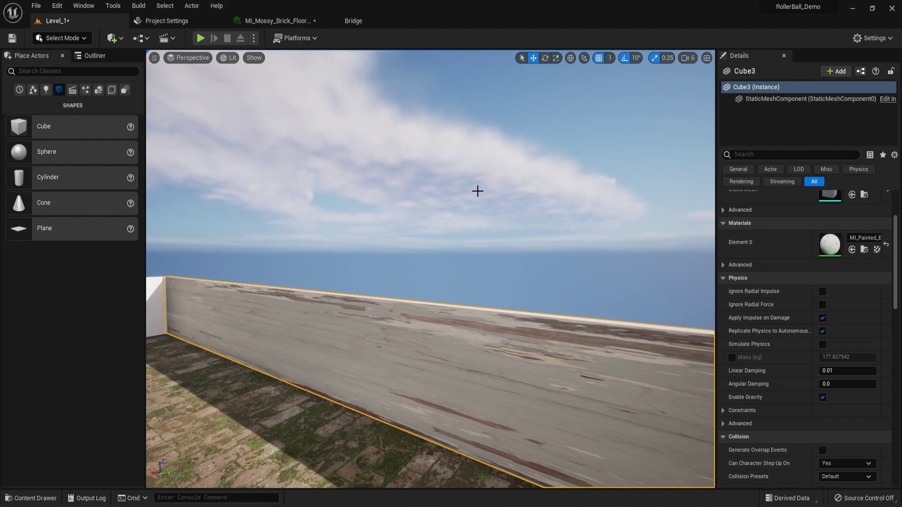
Open the MI_Painted_Brick_Wall material instance in a floating editor window above the Level_1 viewport.
{"action": "left_click", "coordinate": [31, 498]}
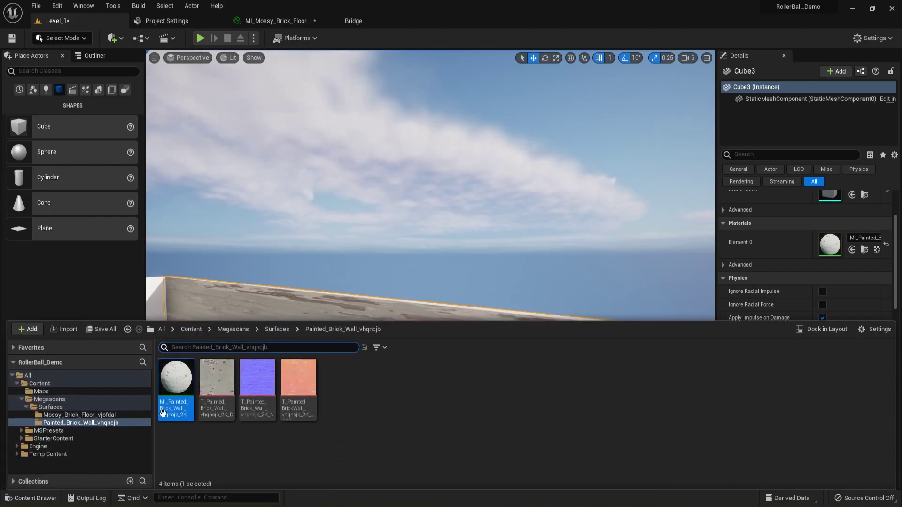
{"action": "double_click", "coordinate": [171, 386]}
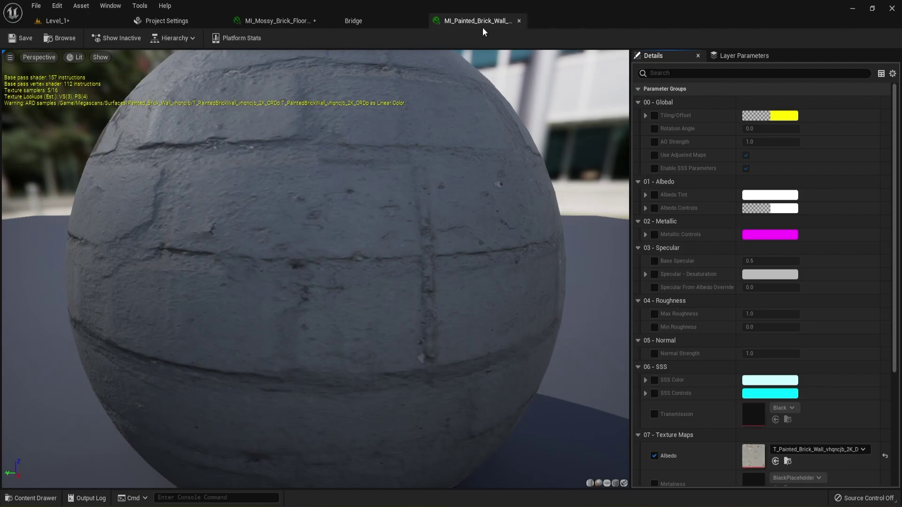
{"action": "left_click_drag", "start_coordinate": [484, 32], "coordinate": [616, 198]}
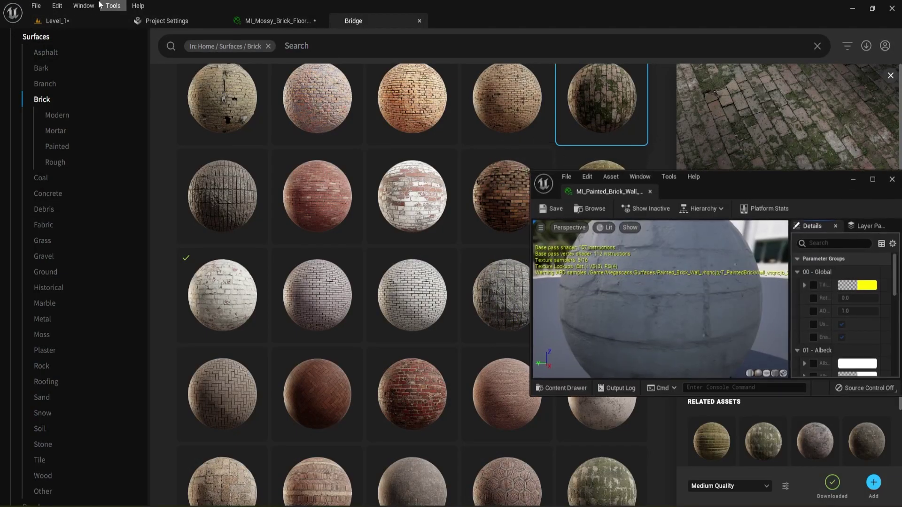
{"action": "left_click", "coordinate": [54, 21]}
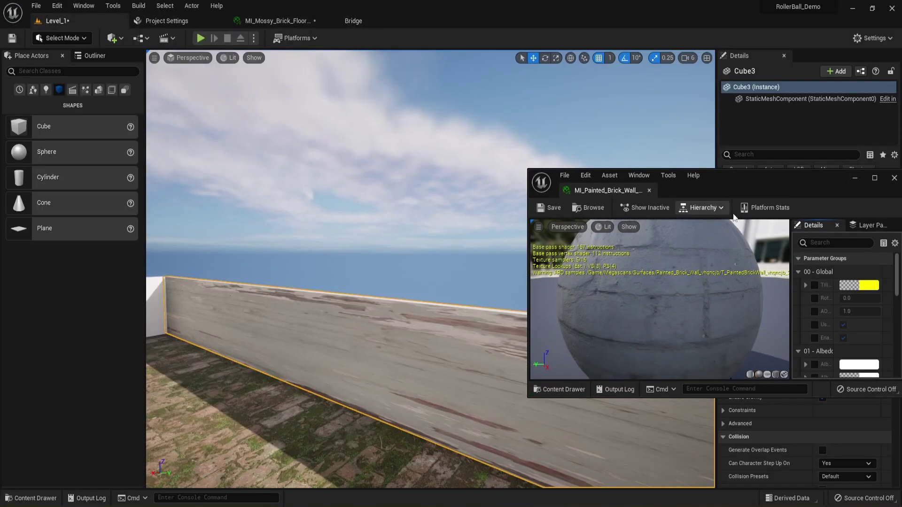
Enable the Tiling/Offset override of the painted brick wall material and set Tiling X to 10.
{"action": "left_click", "coordinate": [814, 286]}
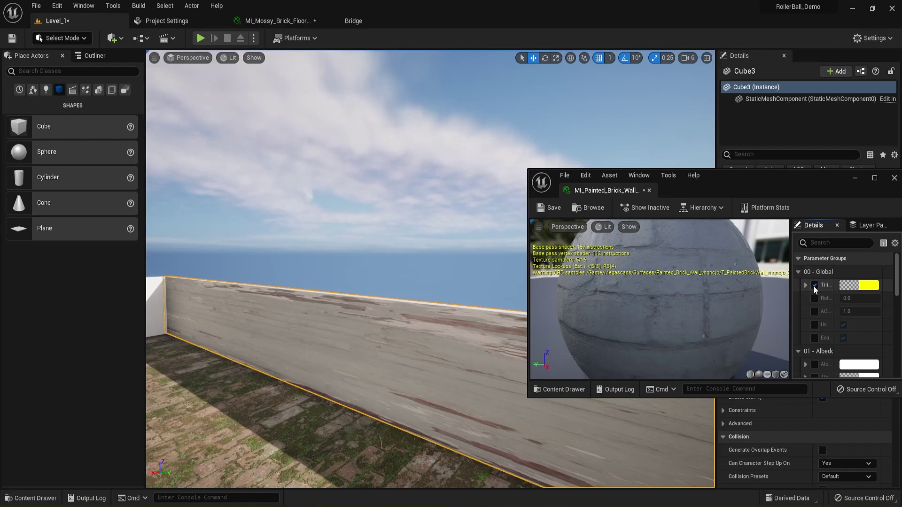
{"action": "left_click", "coordinate": [806, 285]}
{"action": "left_click", "coordinate": [848, 299]}
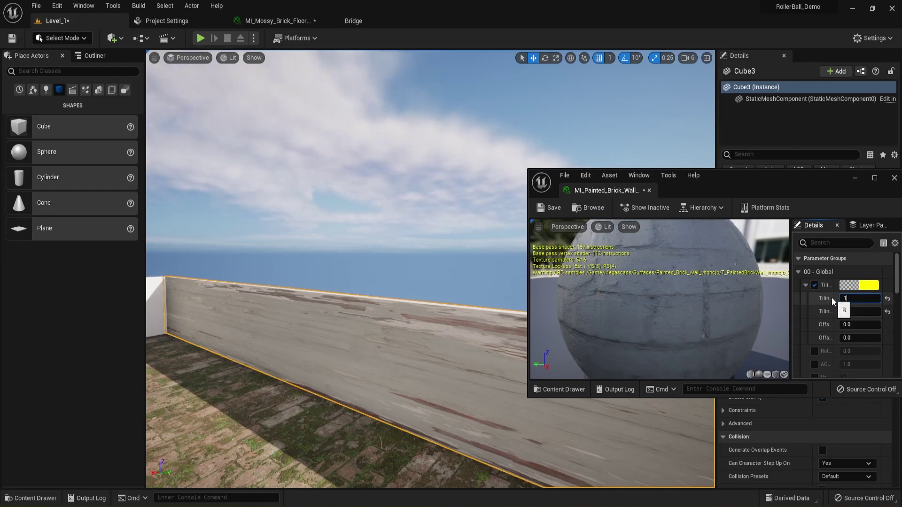
{"action": "type", "text": "10"}
{"action": "key", "text": "Return"}
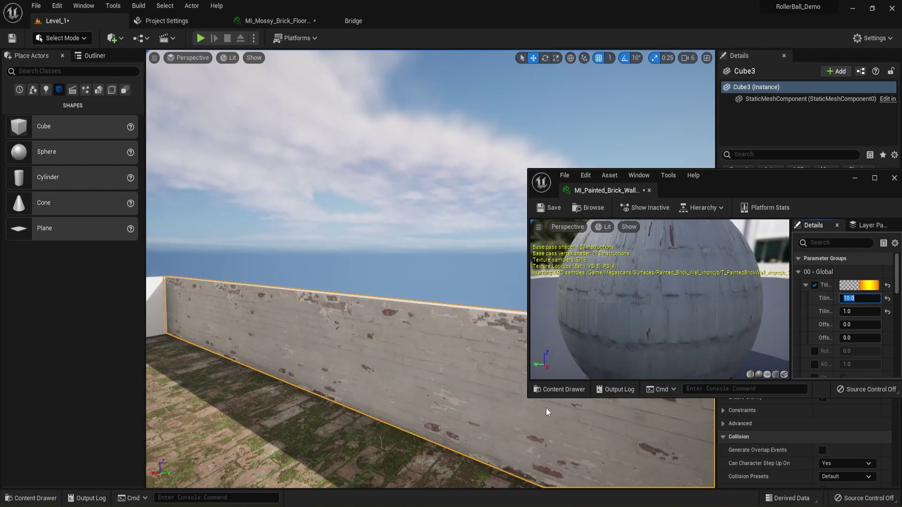
{"action": "left_click_drag", "start_coordinate": [419, 406], "coordinate": [419, 428]}
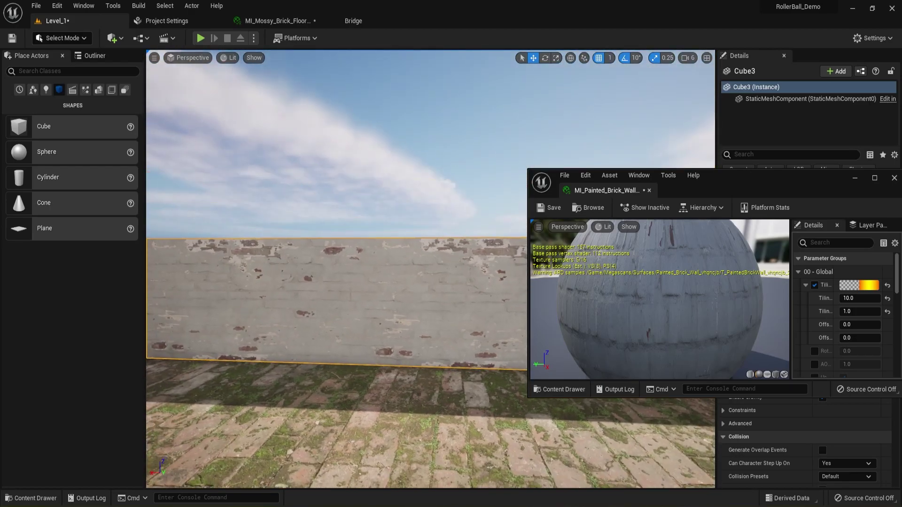
Set Tiling X of the painted brick wall material to 15.
{"action": "left_click", "coordinate": [850, 298]}
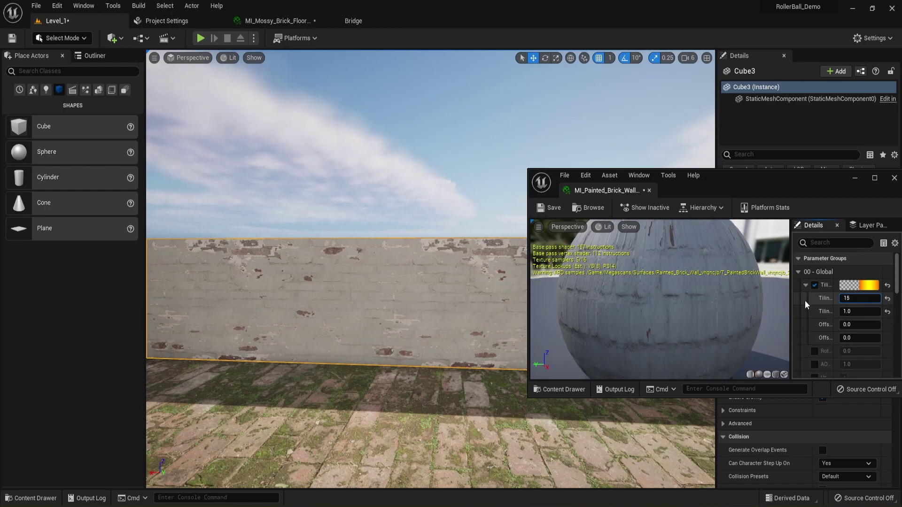
{"action": "key", "text": "Return"}
{"action": "mouse_move", "coordinate": [382, 332]}
{"action": "right_mouse_down"}
{"action": "mouse_move", "coordinate": [331, 326]}
{"action": "mouse_move", "coordinate": [370, 330]}
{"action": "right_mouse_up"}
{"action": "key", "text": "w"}
{"action": "key", "text": "s"}
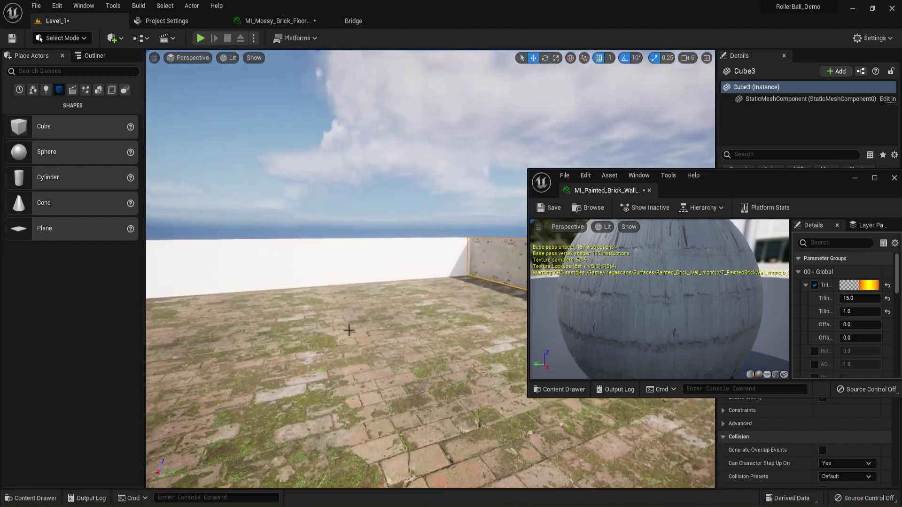
Apply MI_Painted_Brick_Wall from the Painted_Brick_Wall surfaces folder to one of the plain white arena walls.
{"action": "right_click_drag", "start_coordinate": [405, 283], "coordinate": [405, 283]}
{"action": "right_click_drag", "start_coordinate": [337, 230], "coordinate": [393, 256]}
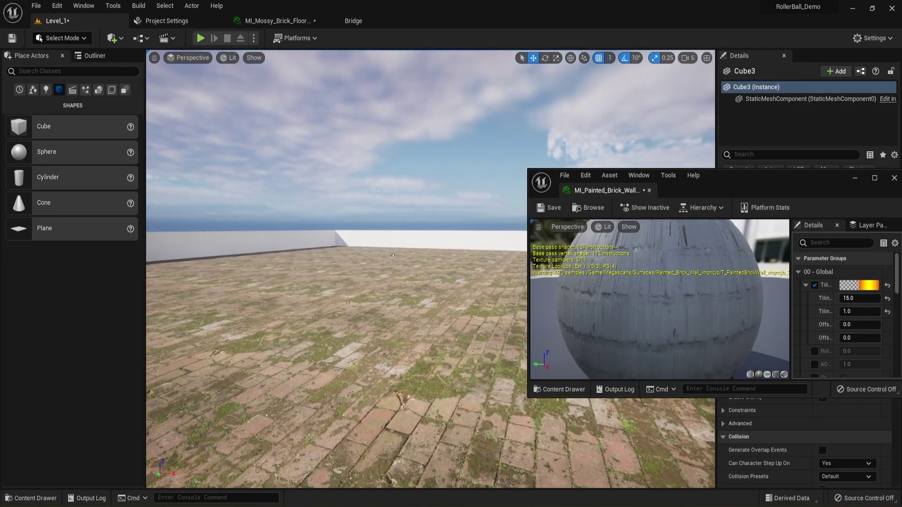
{"action": "mouse_move", "coordinate": [318, 263]}
{"action": "right_mouse_down"}
{"action": "mouse_move", "coordinate": [258, 268]}
{"action": "mouse_move", "coordinate": [268, 289]}
{"action": "mouse_move", "coordinate": [258, 270]}
{"action": "right_mouse_up"}
{"action": "right_click_drag", "start_coordinate": [298, 331], "coordinate": [297, 327]}
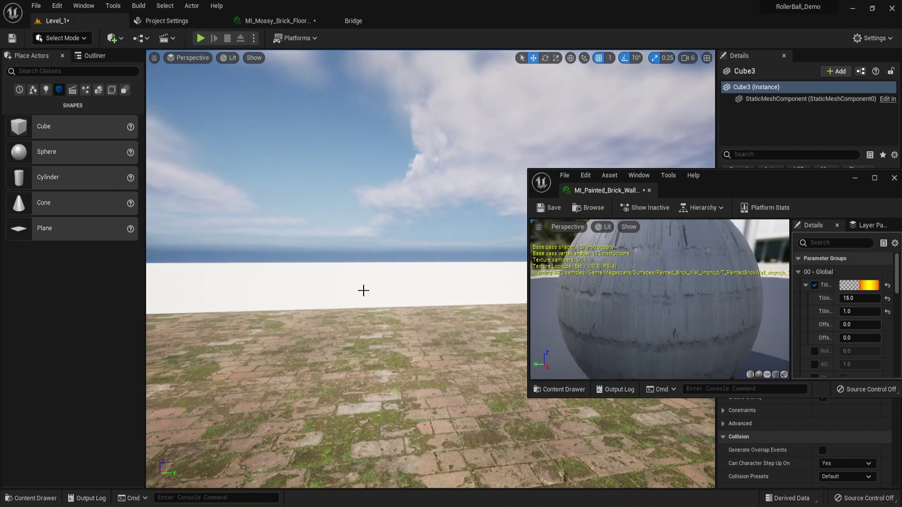
{"action": "left_click", "coordinate": [32, 497]}
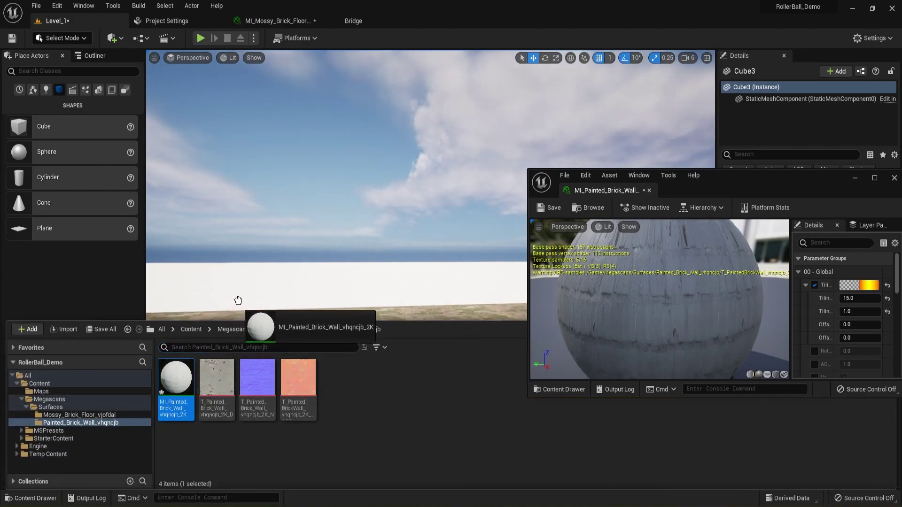
{"action": "left_click", "coordinate": [238, 297]}
{"action": "right_click_drag", "start_coordinate": [237, 296], "coordinate": [270, 416]}
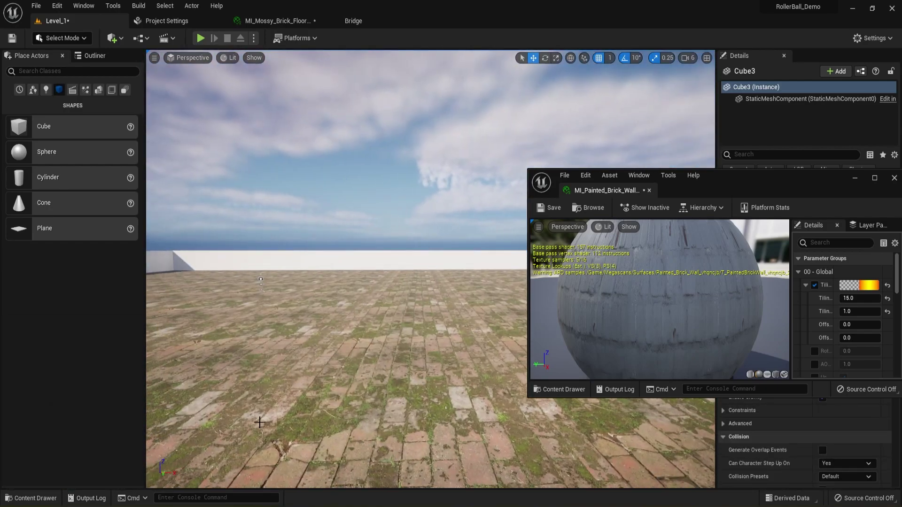
Apply MI_Painted_Brick_Wall to the two remaining white walls of the arena.
{"action": "left_click", "coordinate": [32, 498]}
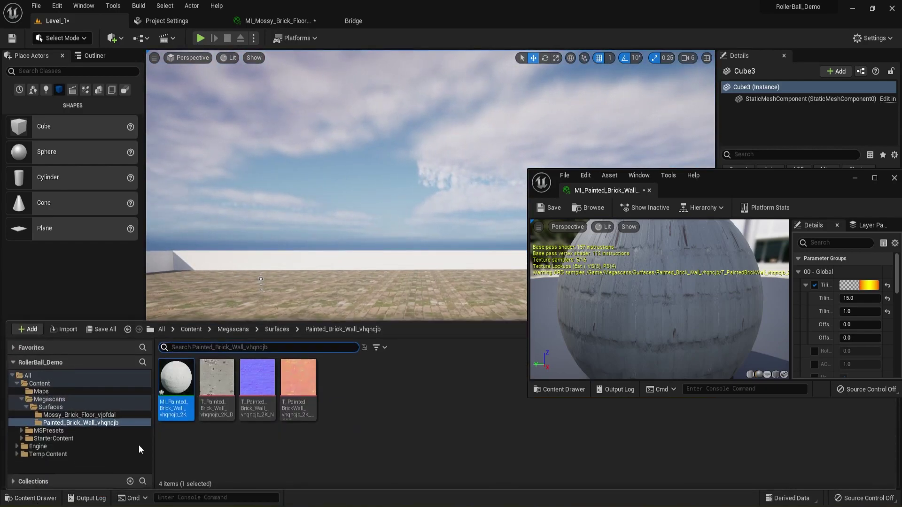
{"action": "left_click_drag", "start_coordinate": [175, 378], "coordinate": [317, 262]}
{"action": "right_click_drag", "start_coordinate": [284, 336], "coordinate": [329, 336]}
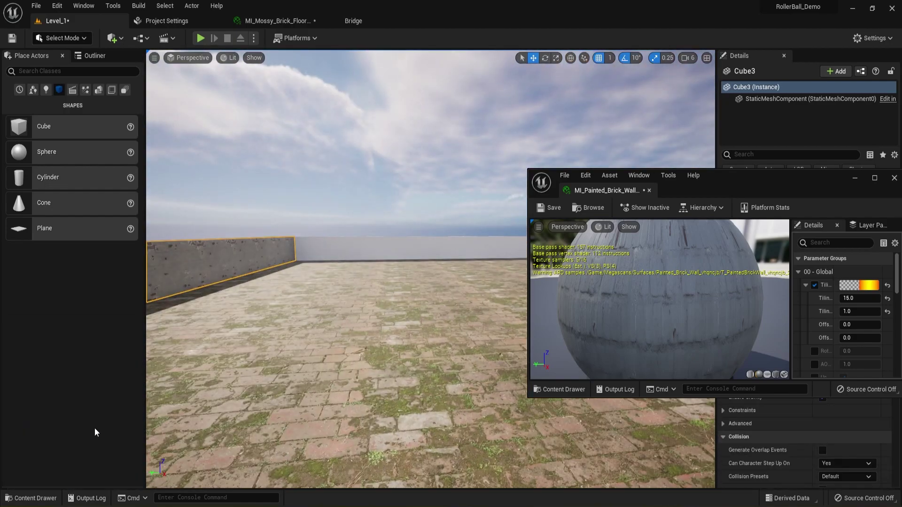
{"action": "left_click", "coordinate": [32, 498]}
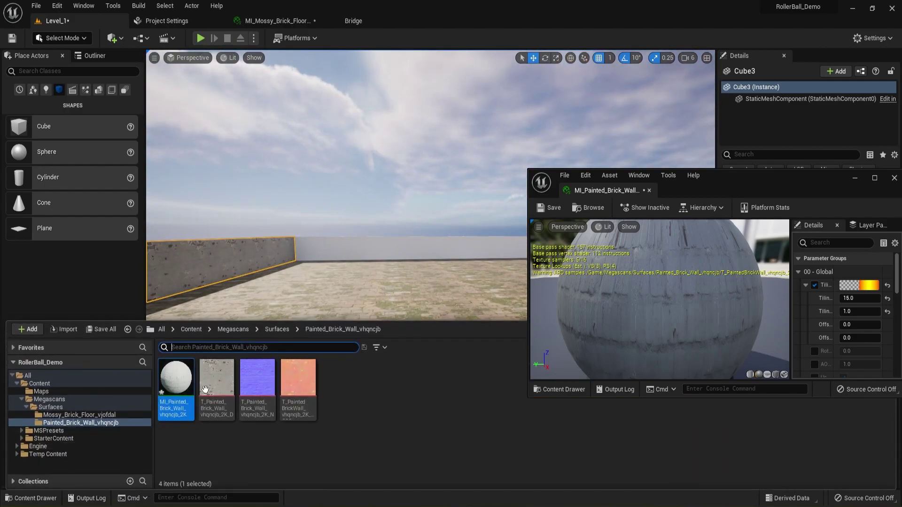
{"action": "left_click_drag", "start_coordinate": [171, 380], "coordinate": [392, 251]}
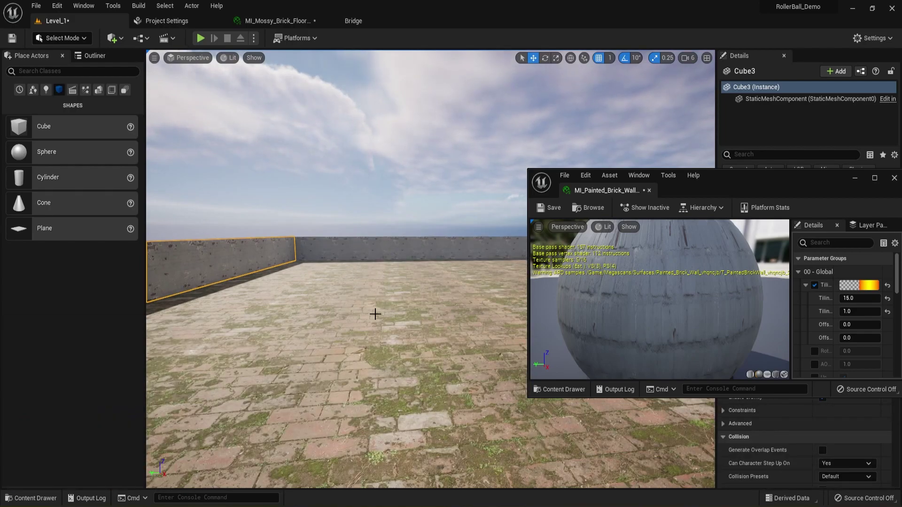
{"action": "right_click_drag", "start_coordinate": [375, 314], "coordinate": [339, 300]}
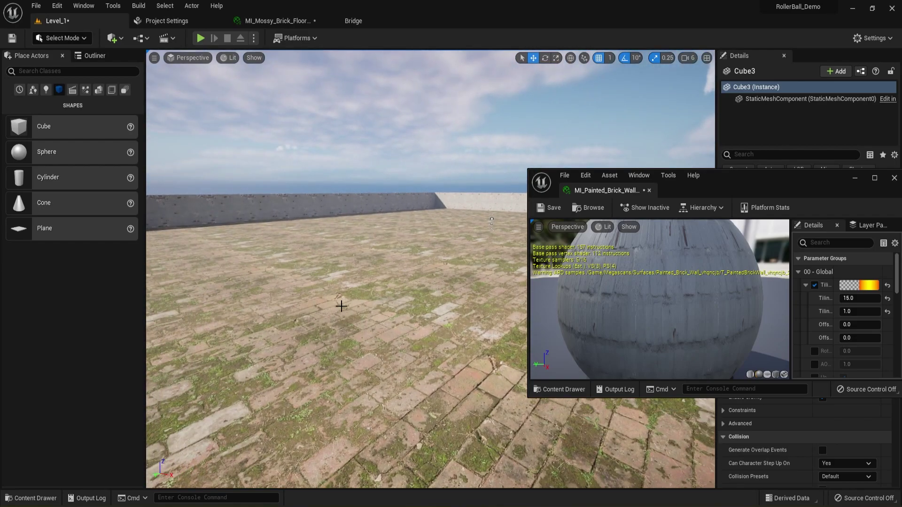